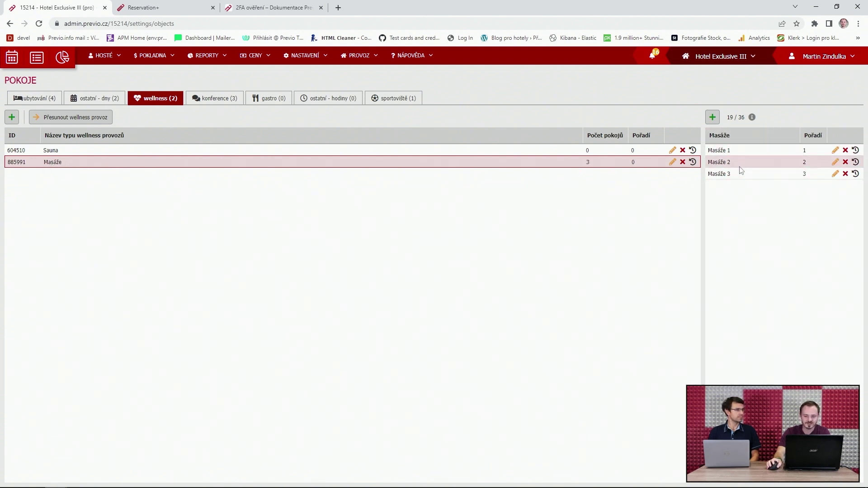
Look over the conference and sports facility types, and examine the opening hours of the Squash type without changing them.
{"action": "left_click", "coordinate": [234, 103]}
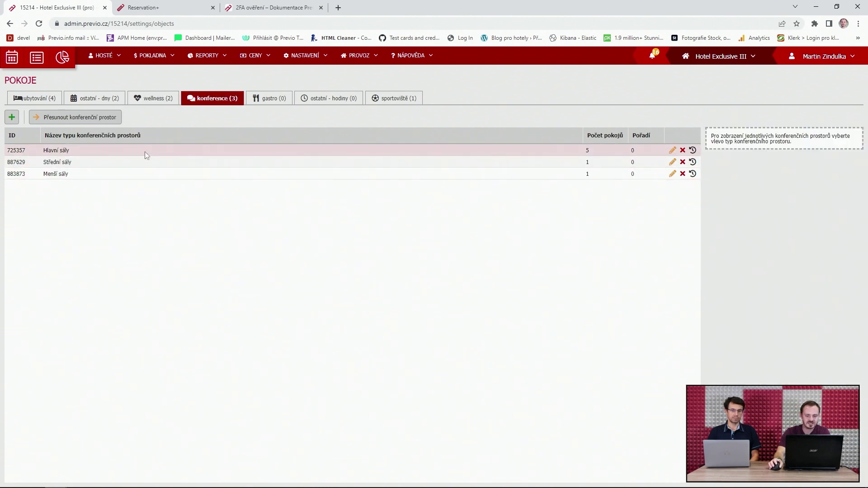
{"action": "left_click", "coordinate": [409, 99]}
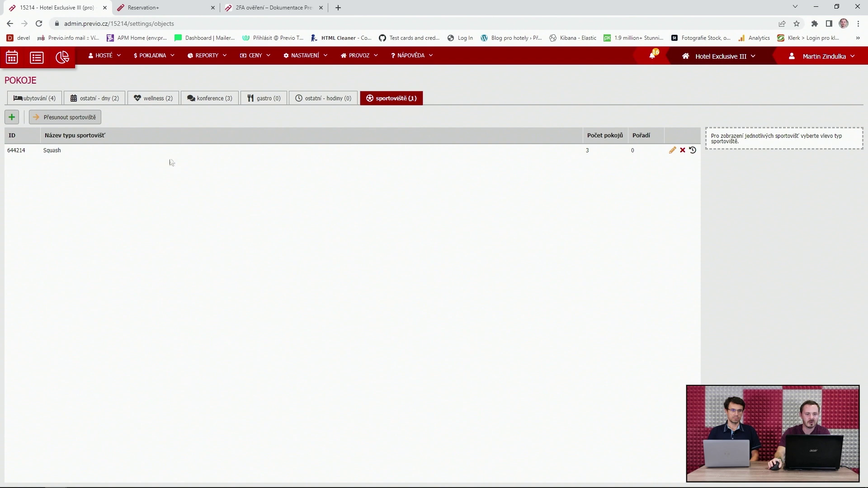
{"action": "left_click", "coordinate": [290, 149]}
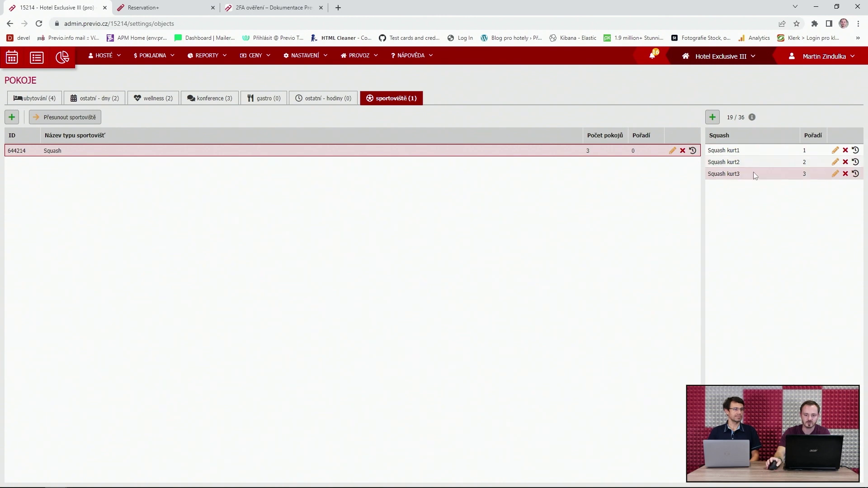
{"action": "double_click", "coordinate": [357, 152]}
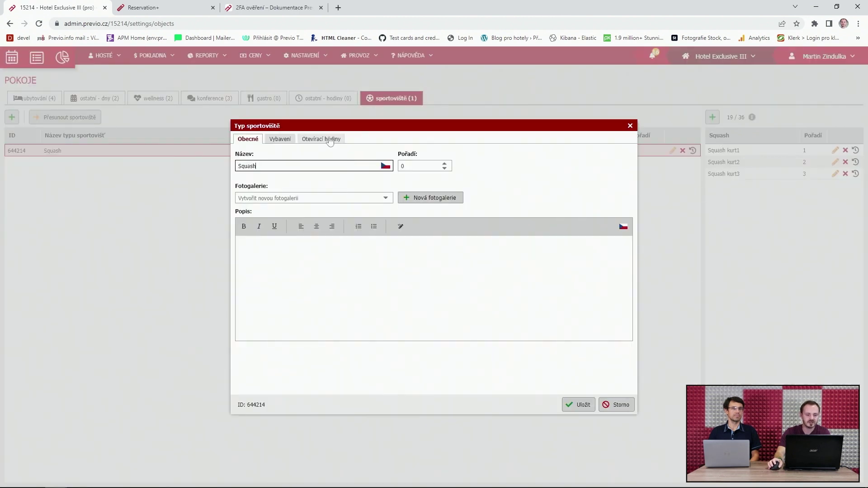
{"action": "left_click", "coordinate": [332, 140]}
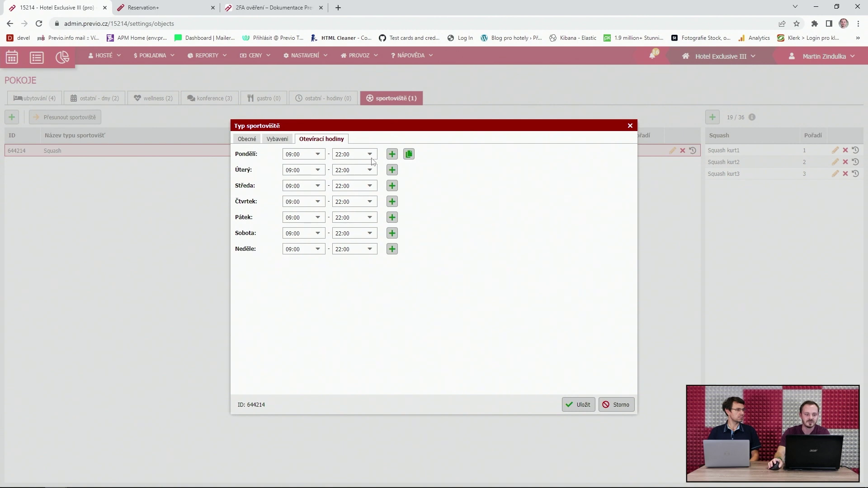
{"action": "left_click", "coordinate": [617, 404]}
Examine the opening hours of the wellness type Masáže, closing it without changes.
{"action": "left_click", "coordinate": [160, 100]}
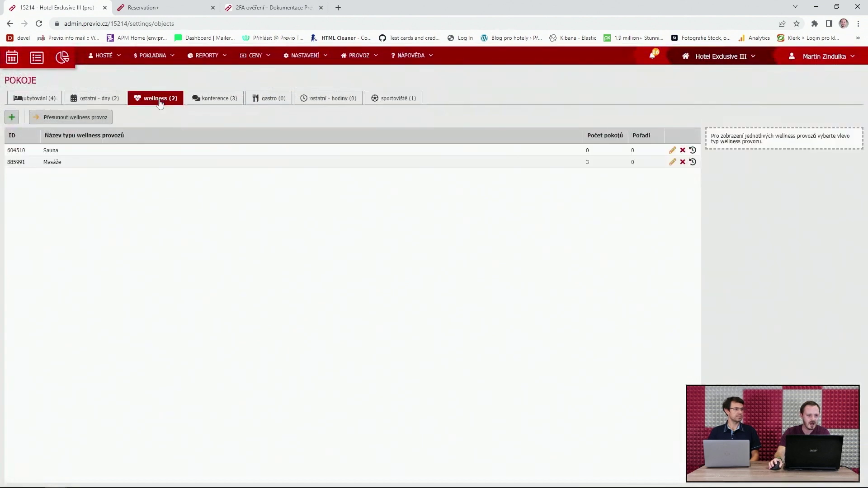
{"action": "double_click", "coordinate": [149, 162]}
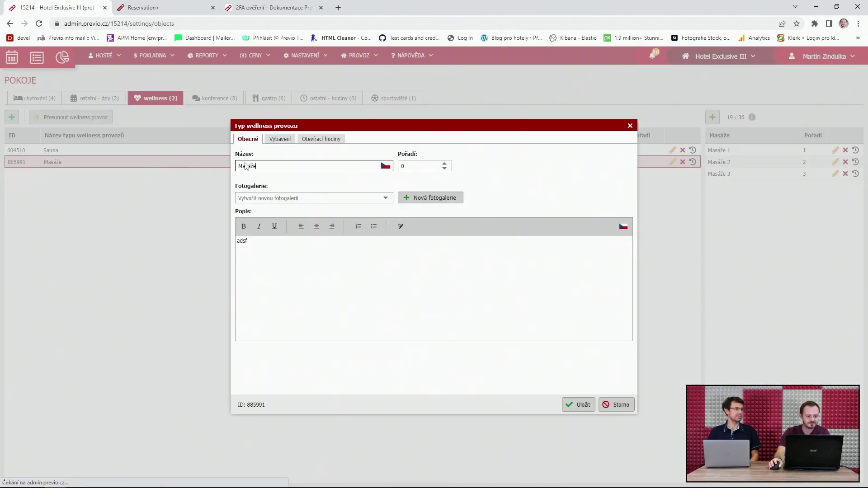
{"action": "left_click", "coordinate": [329, 141]}
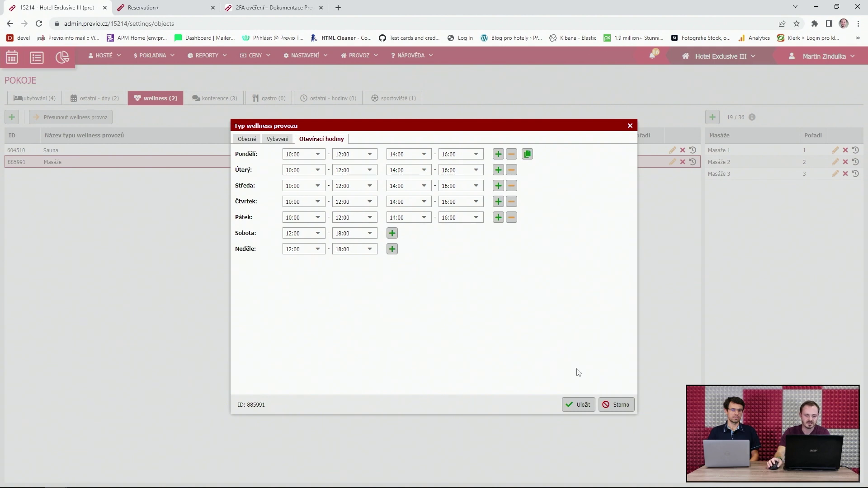
{"action": "left_click", "coordinate": [617, 405]}
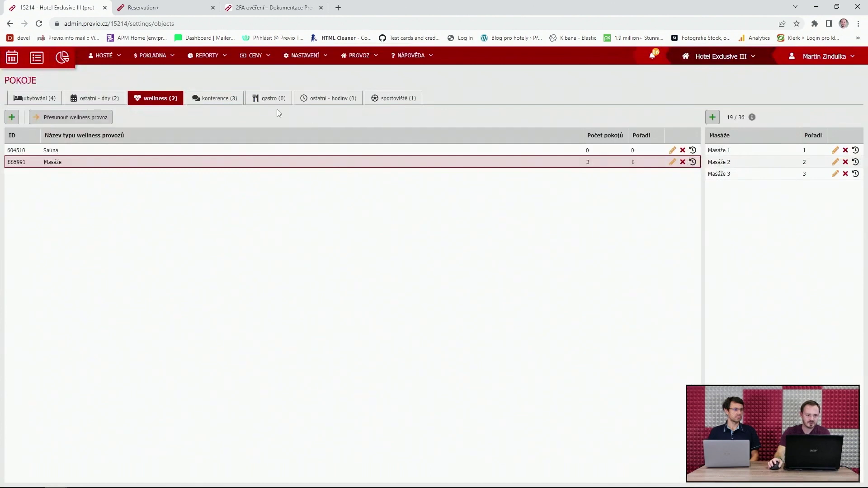
In the services price settings, rename the unfinished new massage service to "Regenerační masáž" and charge its price per "celou službu".
{"action": "mouse_move", "coordinate": [249, 63]}
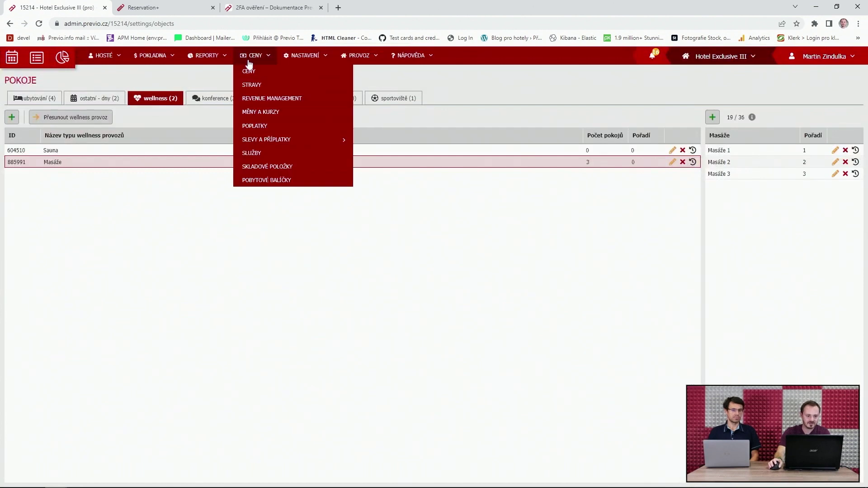
{"action": "left_click", "coordinate": [277, 155]}
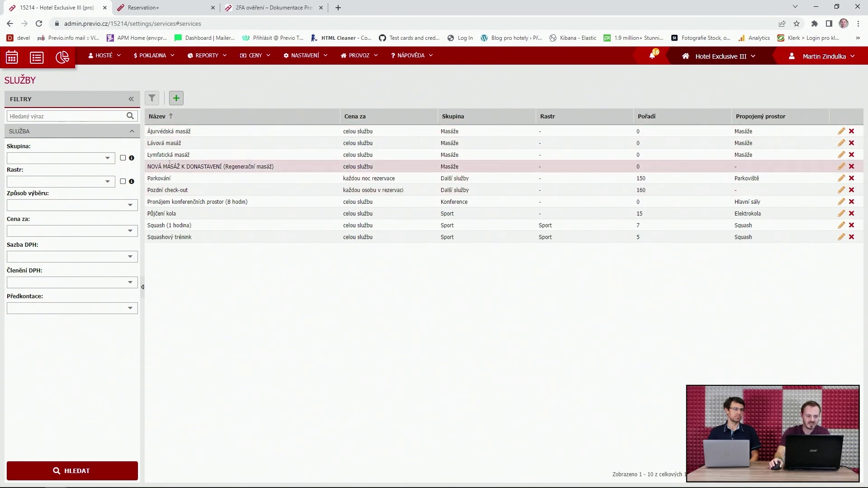
{"action": "double_click", "coordinate": [283, 167]}
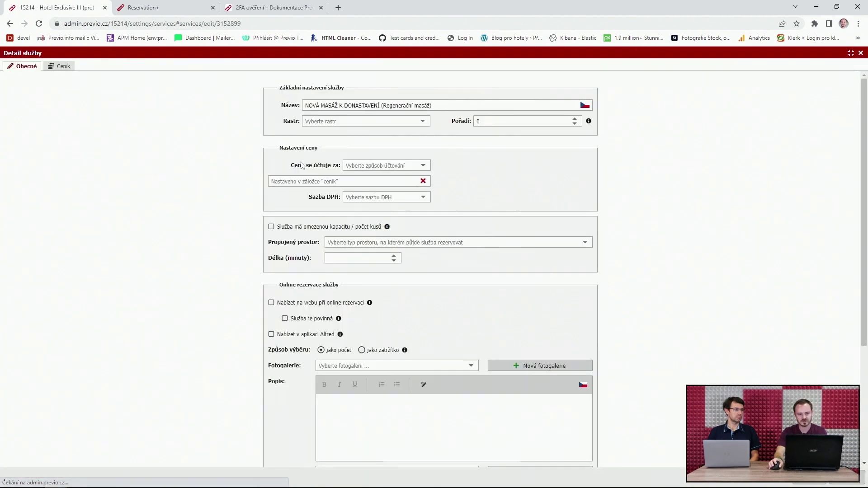
{"action": "left_click_drag", "start_coordinate": [383, 106], "coordinate": [304, 106]}
{"action": "key", "text": "BackSpace"}
{"action": "left_click", "coordinate": [443, 91]}
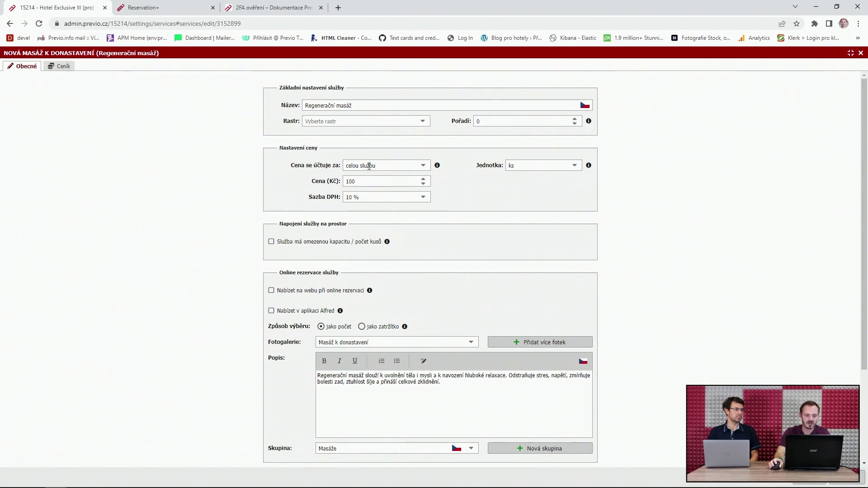
{"action": "left_click", "coordinate": [425, 168]}
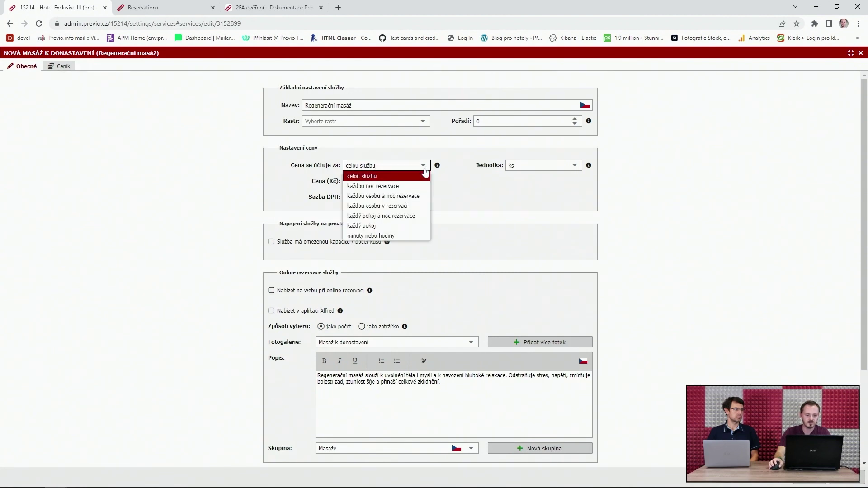
{"action": "left_click", "coordinate": [390, 177]}
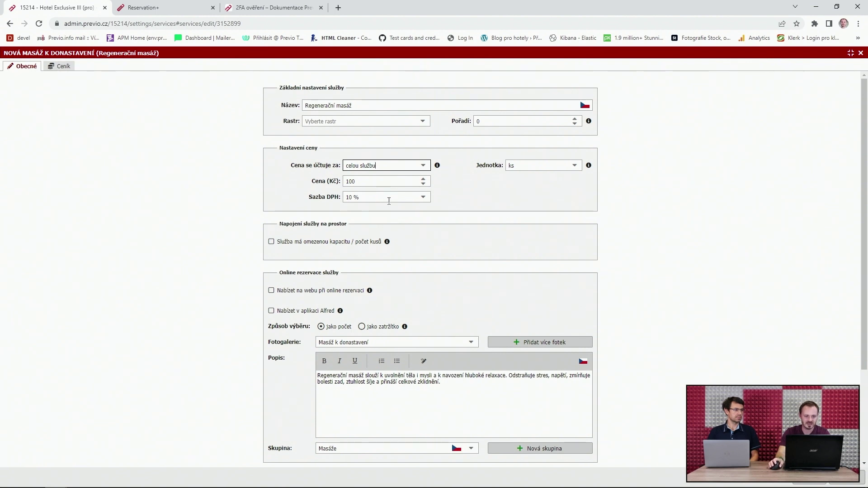
Mark the service as having limited capacity, link it to the Masáže space and set its length to 60 minutes.
{"action": "left_click", "coordinate": [346, 244]}
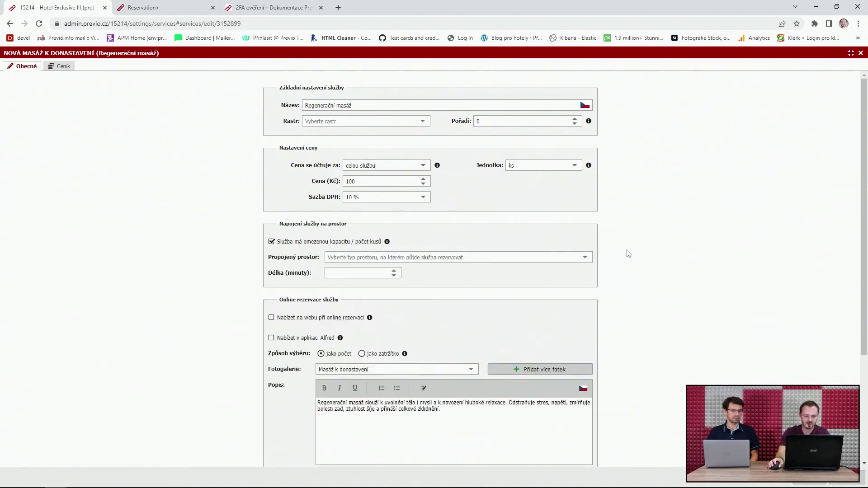
{"action": "left_click", "coordinate": [586, 263]}
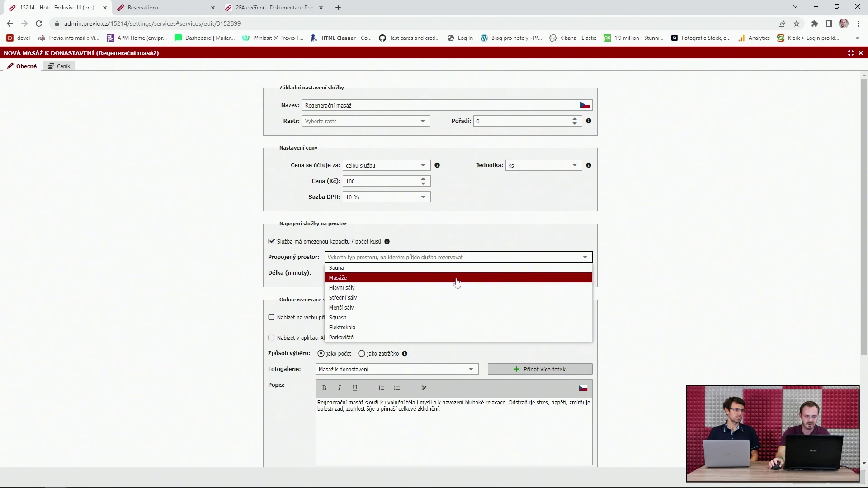
{"action": "left_click", "coordinate": [455, 281]}
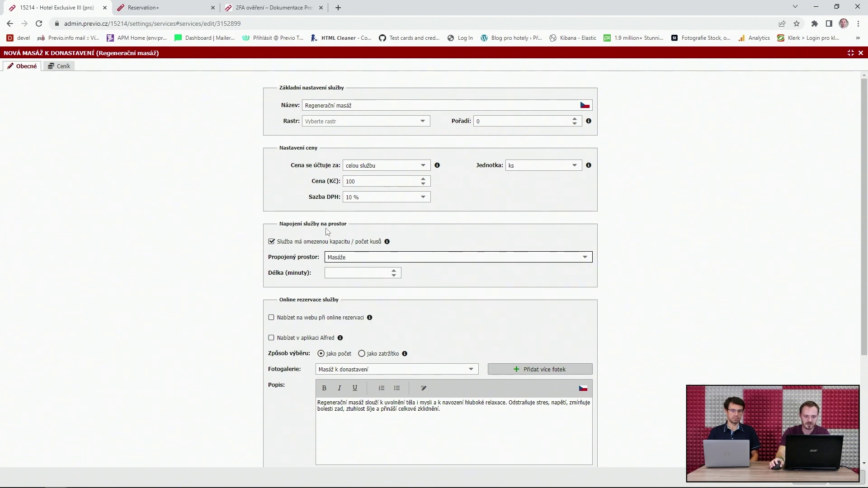
{"action": "left_click", "coordinate": [365, 271]}
{"action": "type", "text": "60"}
{"action": "left_click", "coordinate": [497, 278]}
Offer the massage on the web during online reservation, check its photo gallery, and save the service.
{"action": "scroll", "coordinate": [517, 265], "scroll_direction": "down", "scroll_amount": 3}
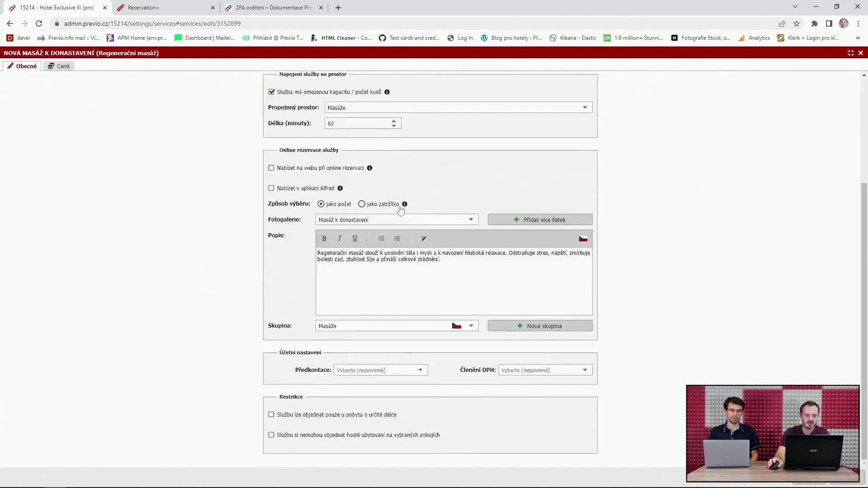
{"action": "left_click", "coordinate": [337, 169]}
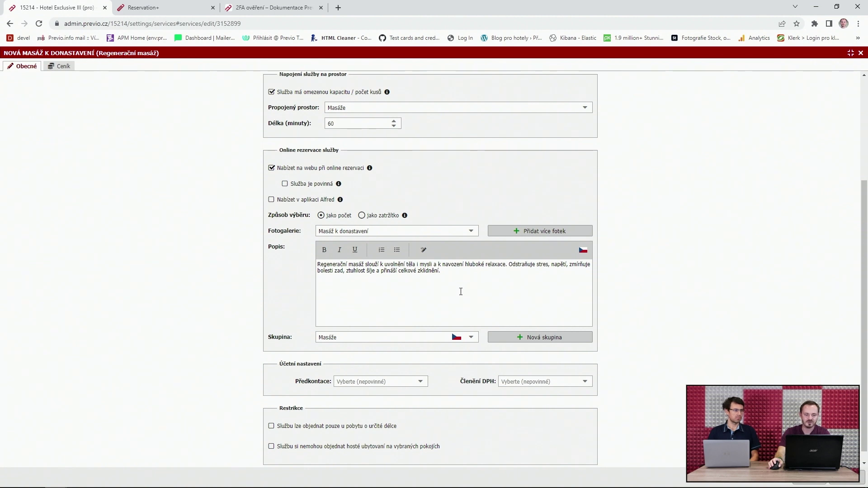
{"action": "left_click", "coordinate": [574, 232]}
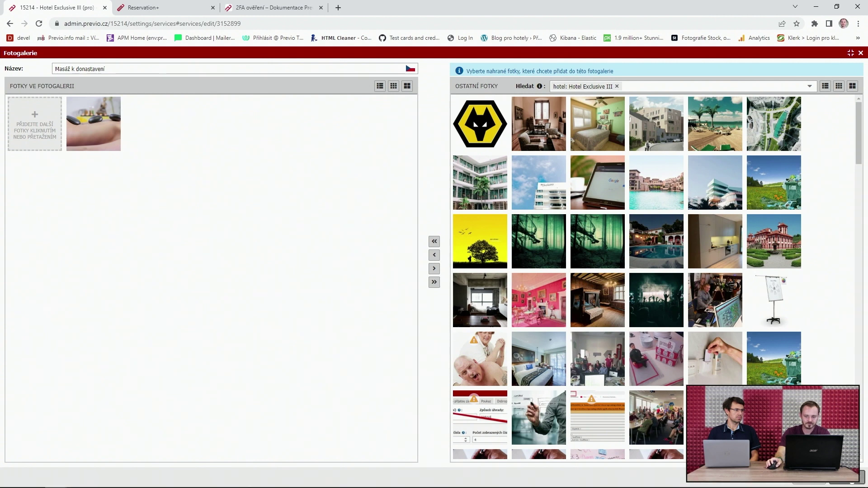
{"action": "left_click", "coordinate": [847, 479]}
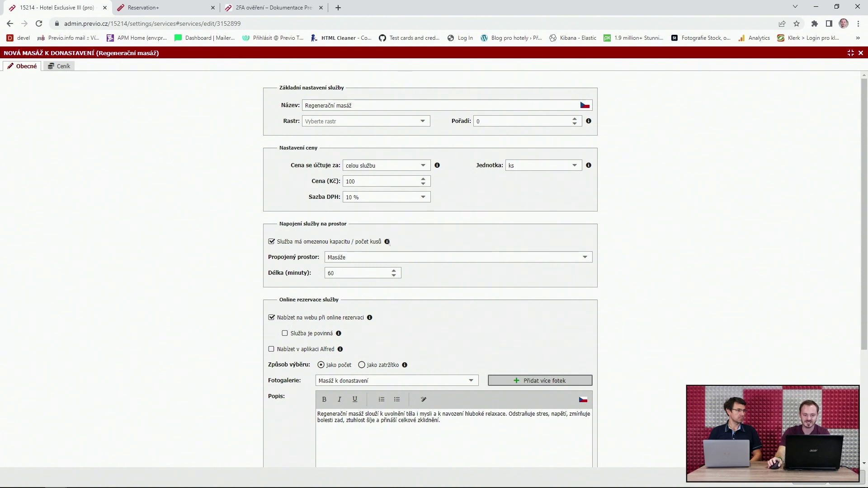
{"action": "scroll", "coordinate": [393, 323], "scroll_direction": "down", "scroll_amount": 3}
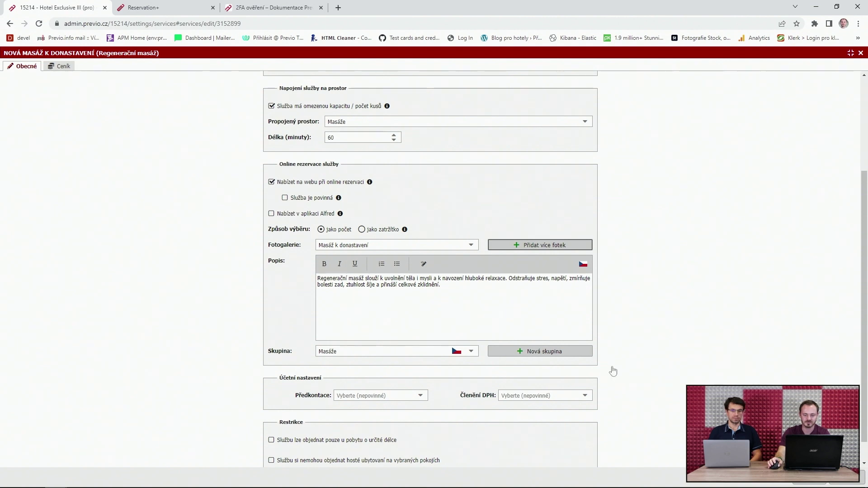
{"action": "left_click", "coordinate": [804, 484]}
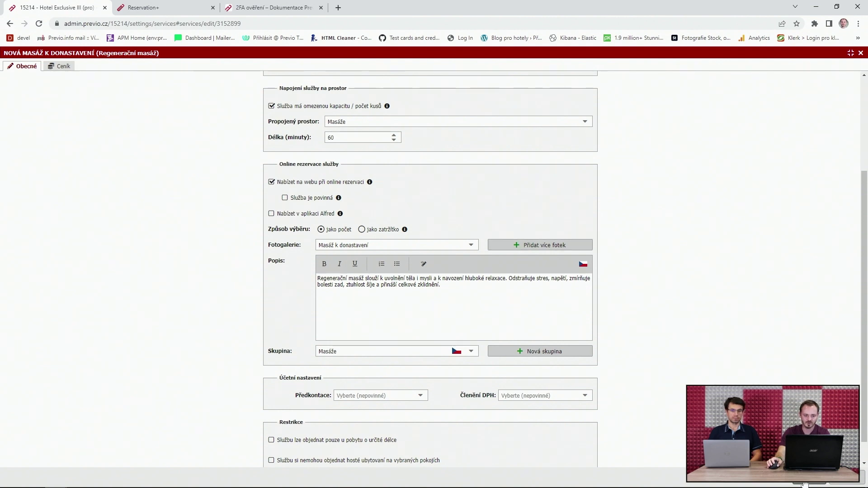
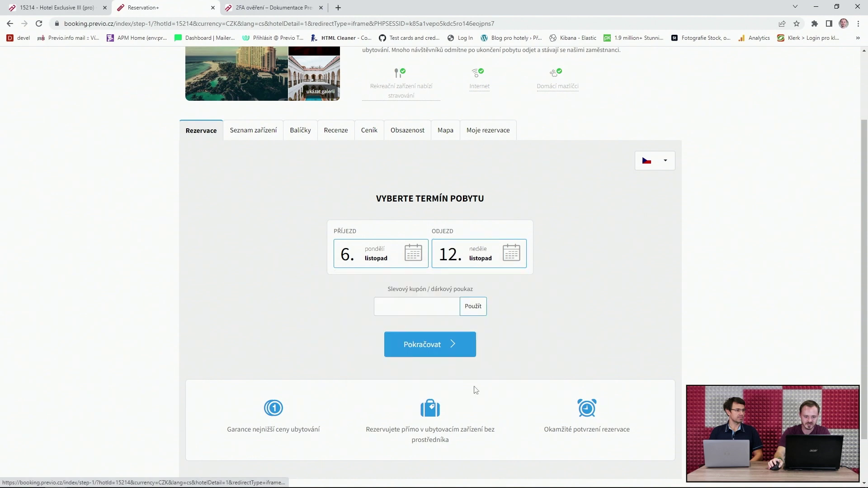
In the Reservation+ booking page, choose one Apartmán for three people with free cancellation for 6 to 12 November and continue to the extras.
{"action": "left_click", "coordinate": [456, 347]}
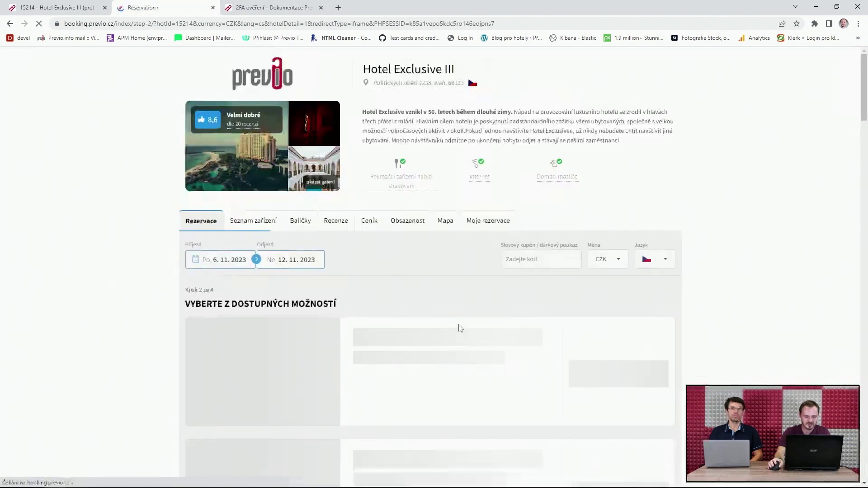
{"action": "scroll", "coordinate": [525, 290], "scroll_direction": "down", "scroll_amount": 6}
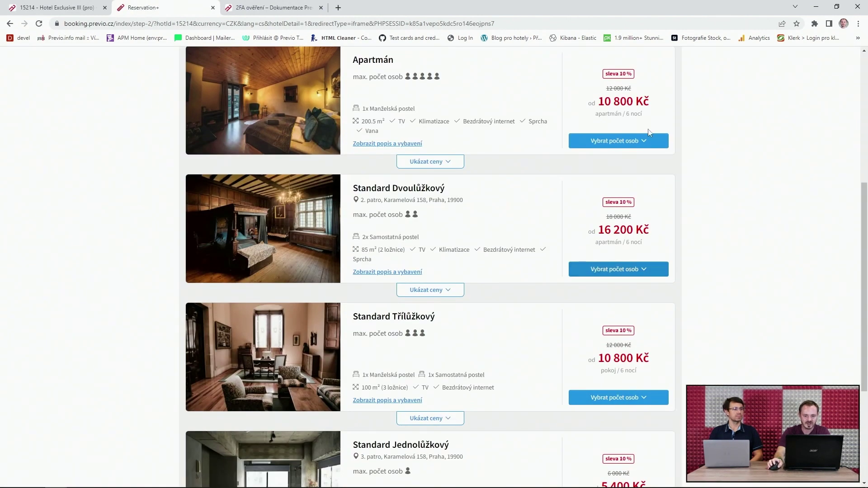
{"action": "left_click", "coordinate": [643, 142]}
{"action": "left_click", "coordinate": [642, 221]}
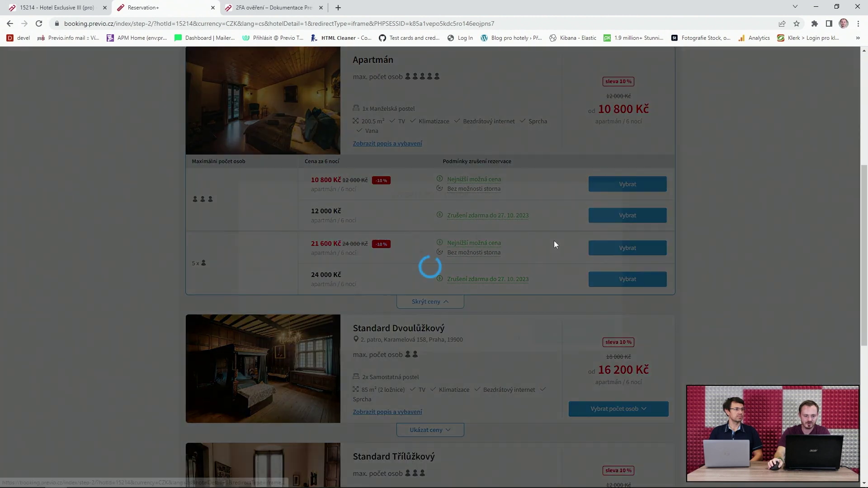
{"action": "left_click", "coordinate": [564, 330]}
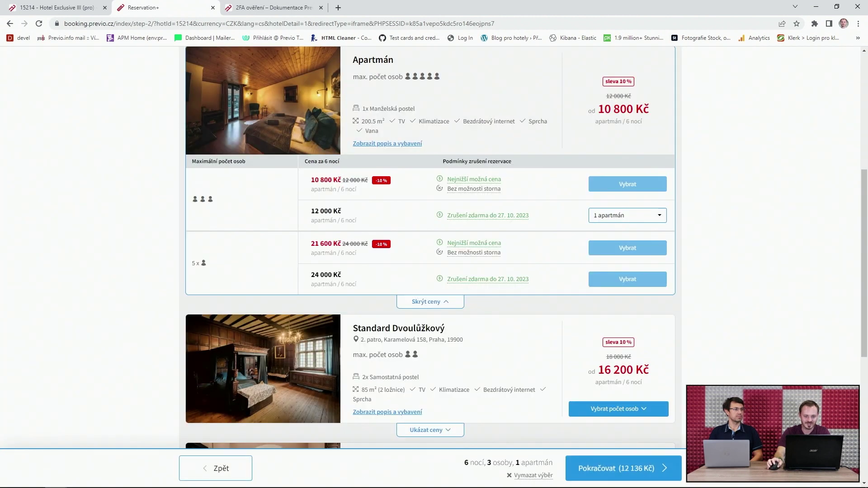
{"action": "left_click", "coordinate": [623, 468]}
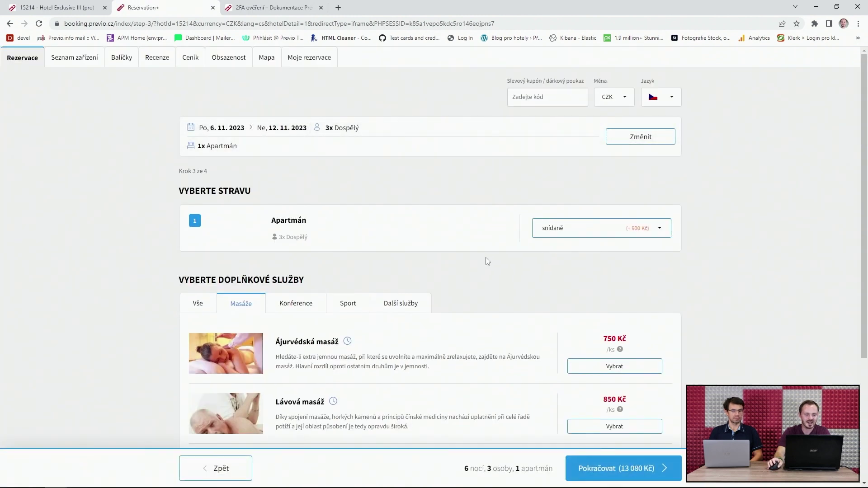
Review the additional services offered to guests in the Masáže, Vše, Konference and Sport categories.
{"action": "scroll", "coordinate": [486, 257], "scroll_direction": "down", "scroll_amount": 2}
{"action": "scroll", "coordinate": [514, 190], "scroll_direction": "down", "scroll_amount": 1}
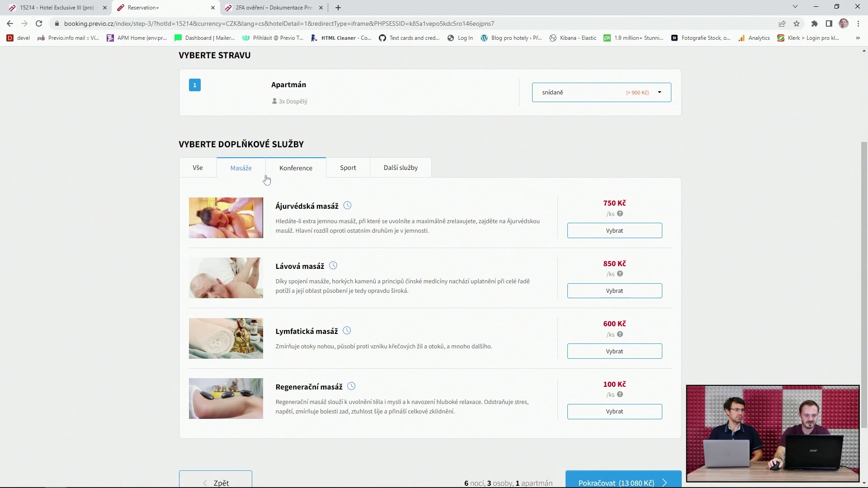
{"action": "left_click", "coordinate": [201, 172]}
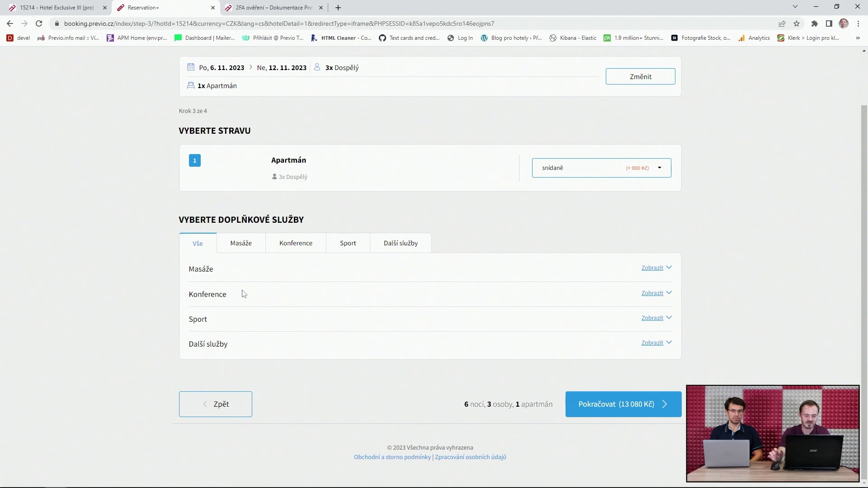
{"action": "left_click", "coordinate": [242, 248]}
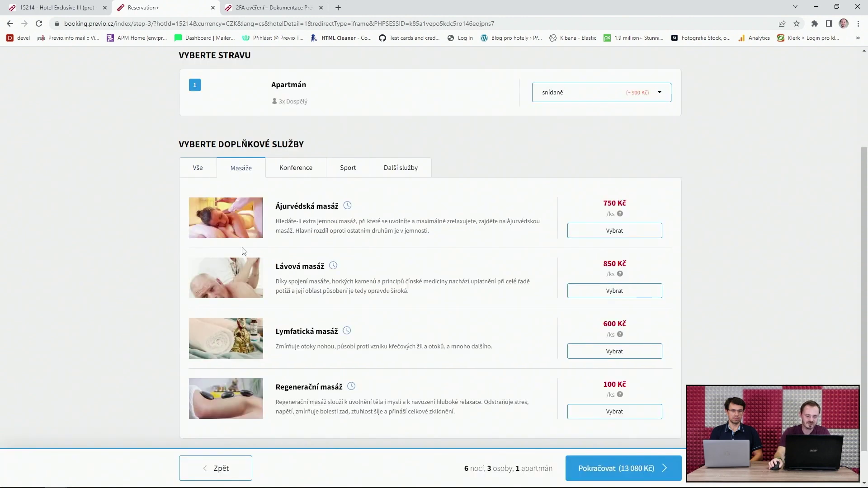
{"action": "left_click", "coordinate": [296, 170]}
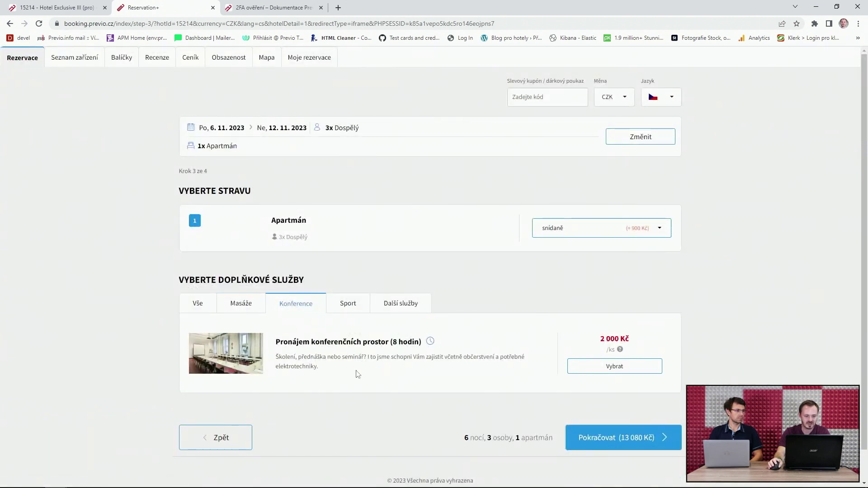
{"action": "left_click", "coordinate": [355, 305]}
{"action": "scroll", "coordinate": [434, 314], "scroll_direction": "down", "scroll_amount": 3}
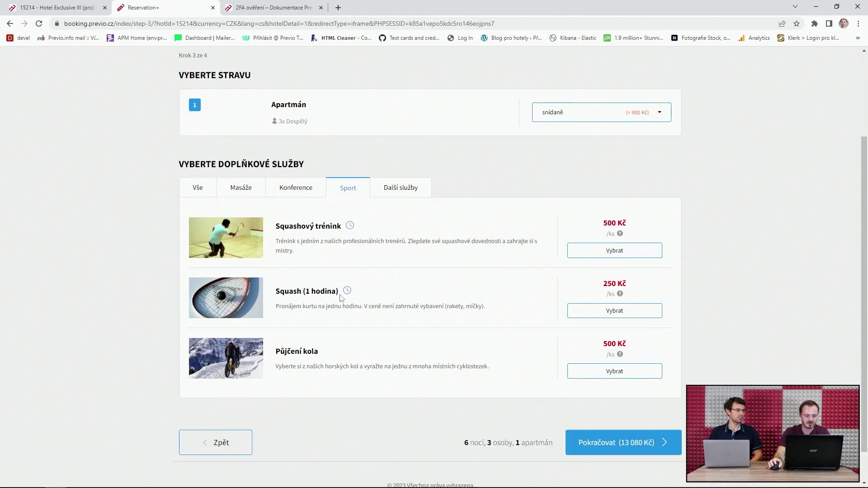
Review the Další služby category and check the service durations of Ájurvédská masáž and Lávová masáž in the Masáže category.
{"action": "left_click", "coordinate": [398, 189]}
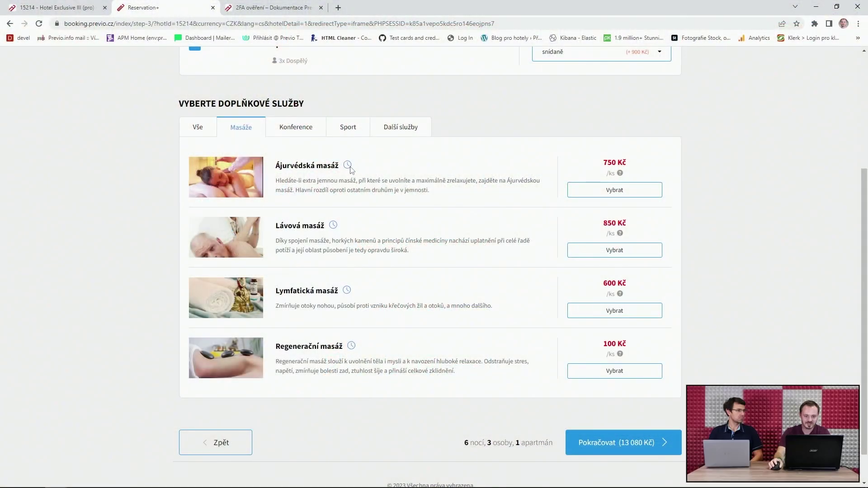
{"action": "mouse_move", "coordinate": [349, 169]}
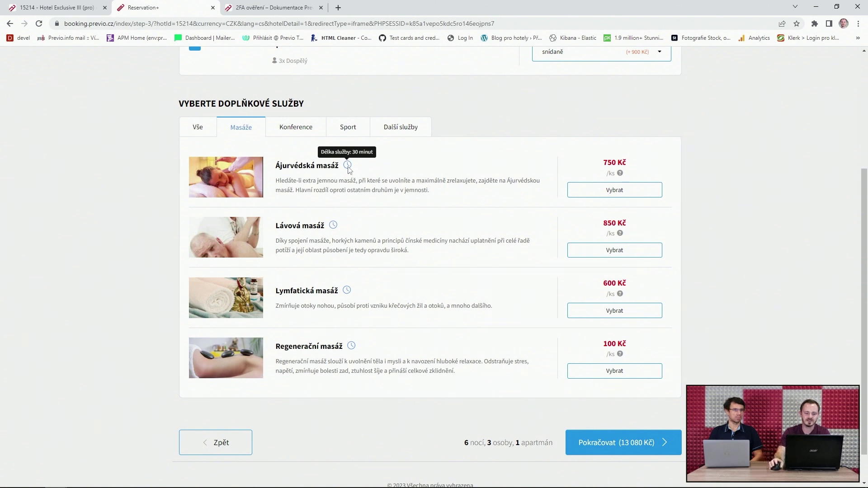
{"action": "mouse_move", "coordinate": [336, 229]}
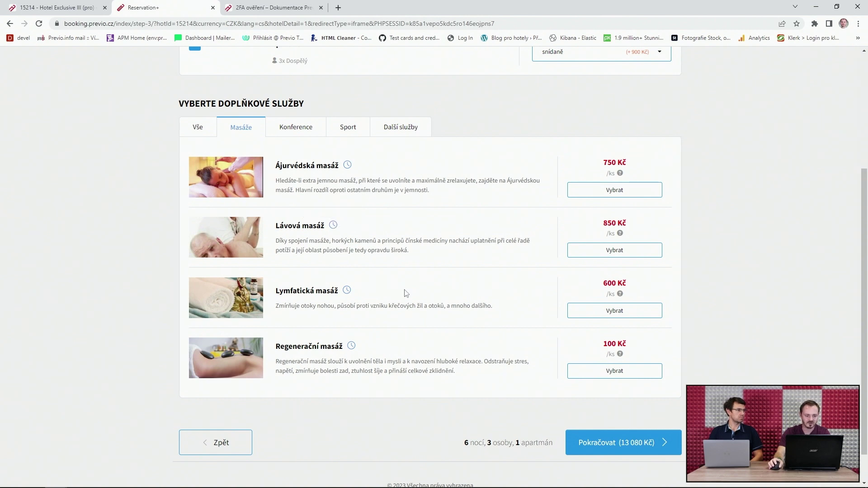
Open the date selection for Lávová masáž and check the available times on 6, 7, 9, 10 and 12 November.
{"action": "left_click", "coordinate": [648, 256]}
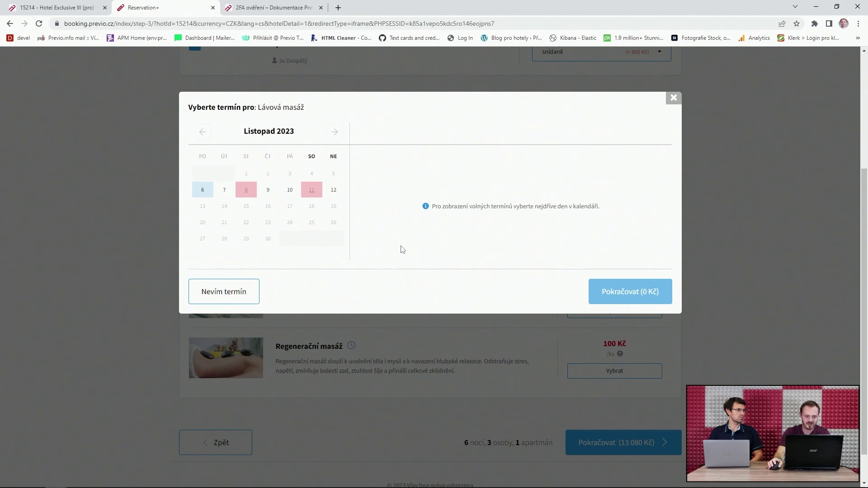
{"action": "scroll", "coordinate": [415, 243], "scroll_direction": "up", "scroll_amount": 3}
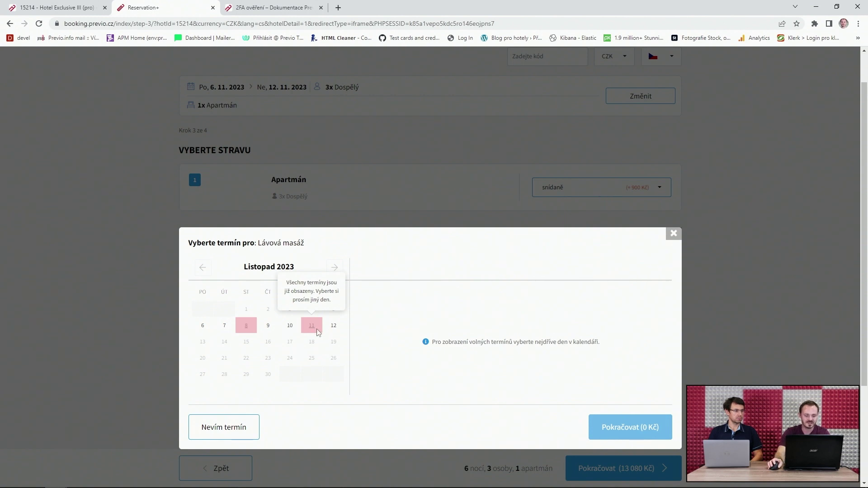
{"action": "left_click", "coordinate": [203, 326]}
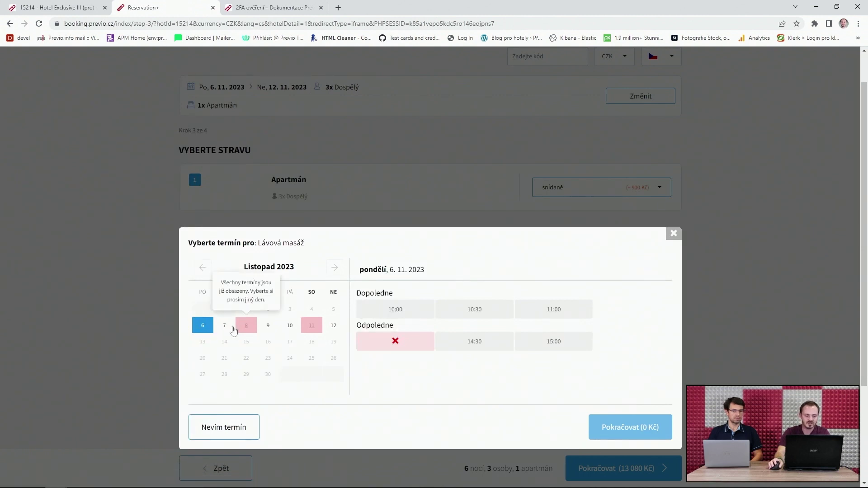
{"action": "left_click", "coordinate": [227, 330]}
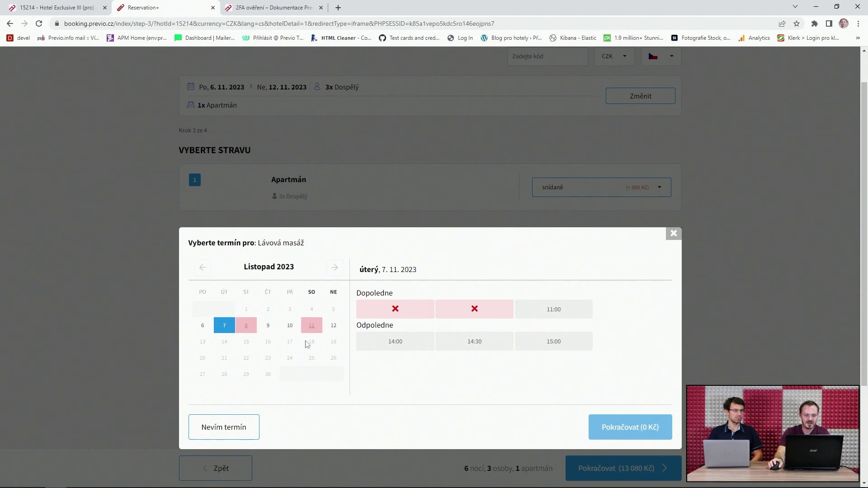
{"action": "left_click", "coordinate": [268, 326]}
{"action": "left_click", "coordinate": [289, 329]}
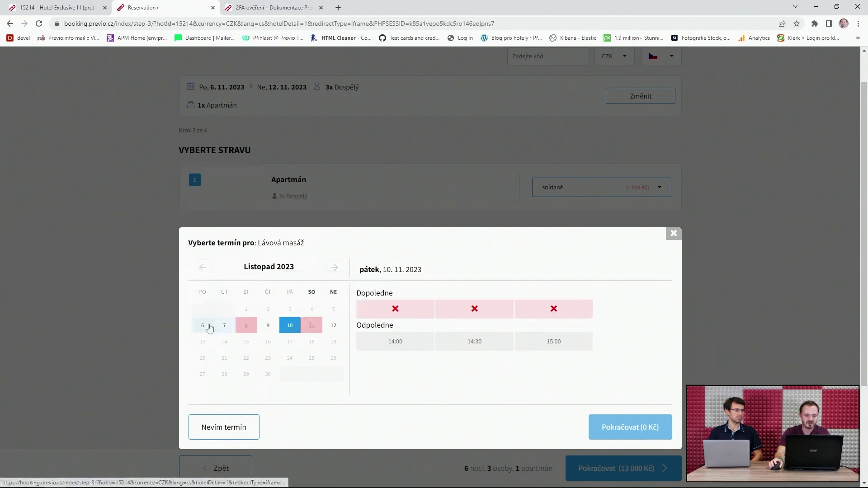
{"action": "left_click", "coordinate": [339, 327]}
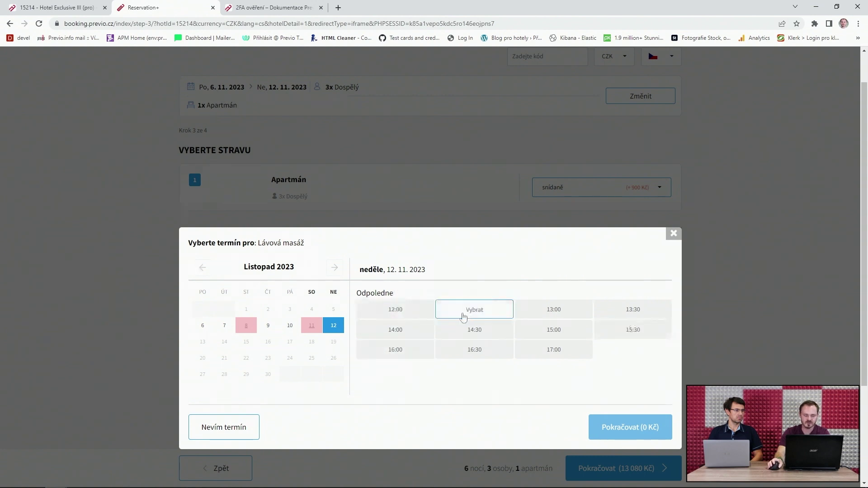
{"action": "left_click", "coordinate": [269, 326]}
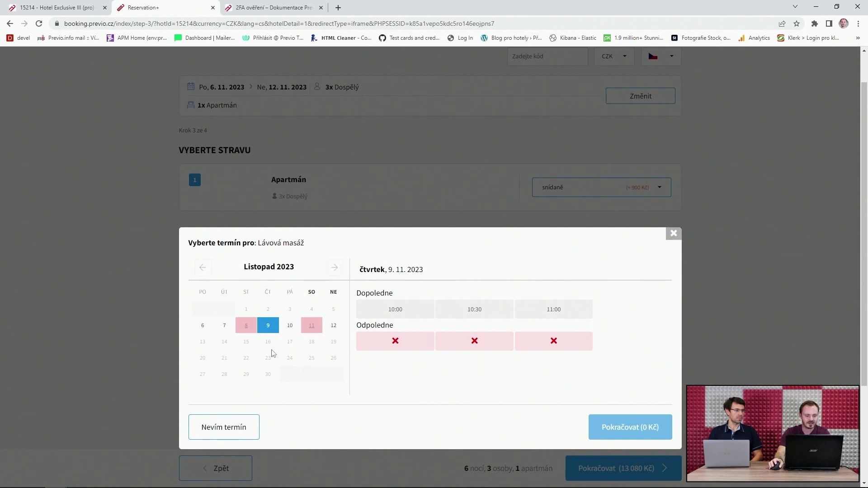
Choose the 14:00–15:00 slot on Friday 10 November for Lávová masáž and add it to the reservation.
{"action": "left_click", "coordinate": [290, 328]}
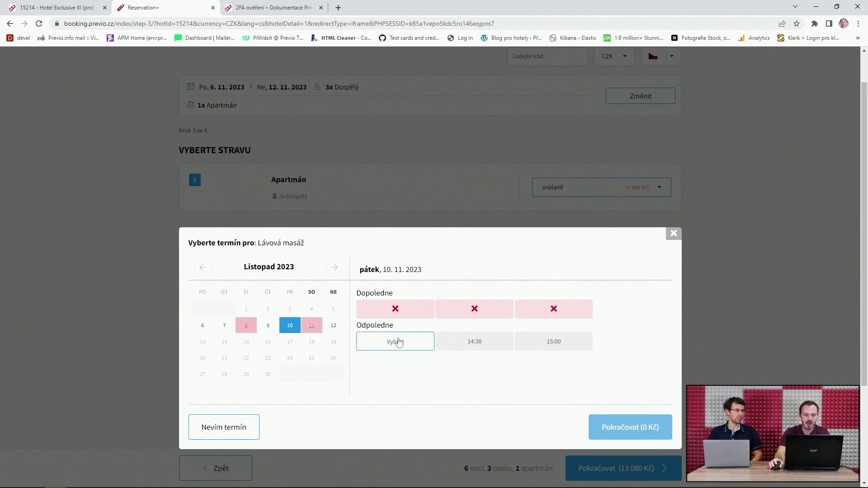
{"action": "left_click", "coordinate": [415, 347]}
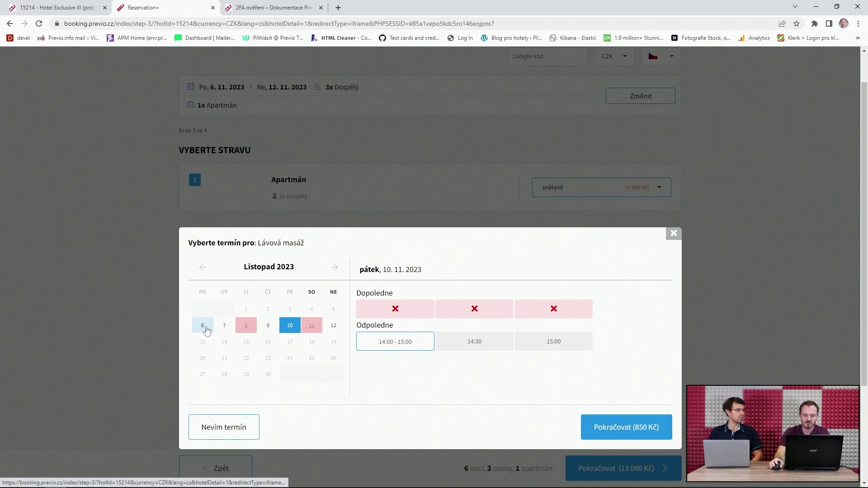
{"action": "mouse_move", "coordinate": [248, 327]}
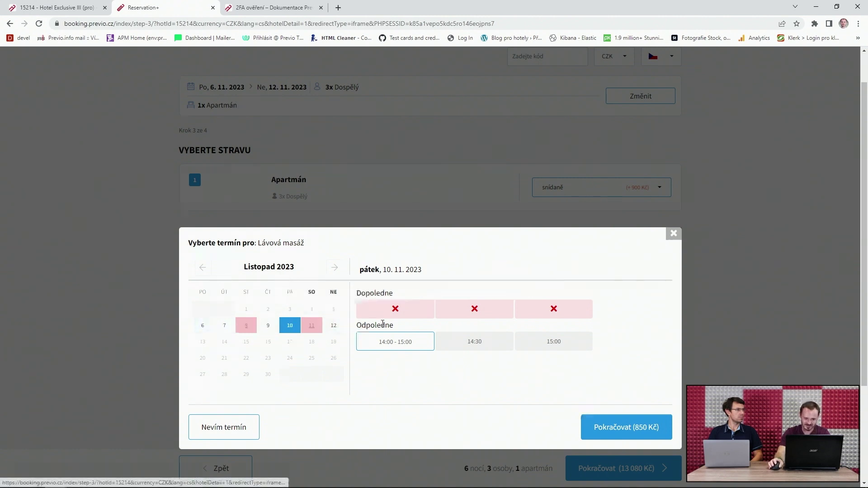
{"action": "mouse_move", "coordinate": [314, 327]}
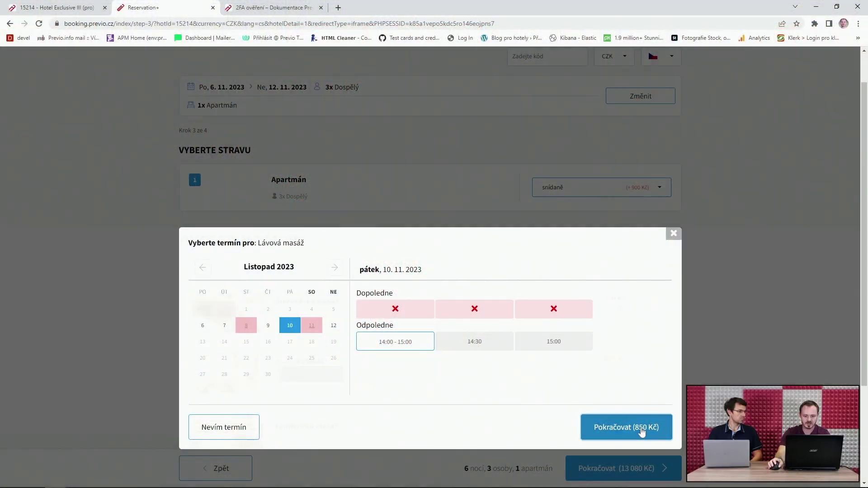
{"action": "left_click", "coordinate": [655, 422]}
{"action": "scroll", "coordinate": [583, 325], "scroll_direction": "down", "scroll_amount": 2}
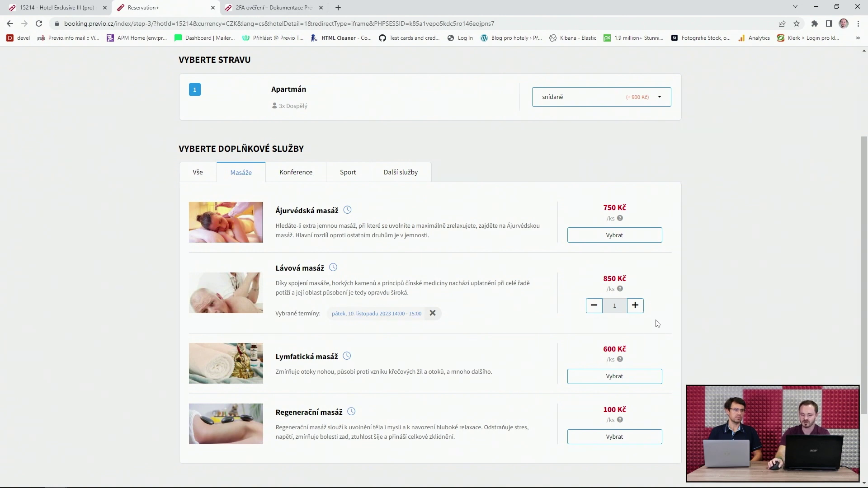
Add a second Lávová masáž on Friday 10 November at 15:00–16:00.
{"action": "left_click", "coordinate": [635, 306]}
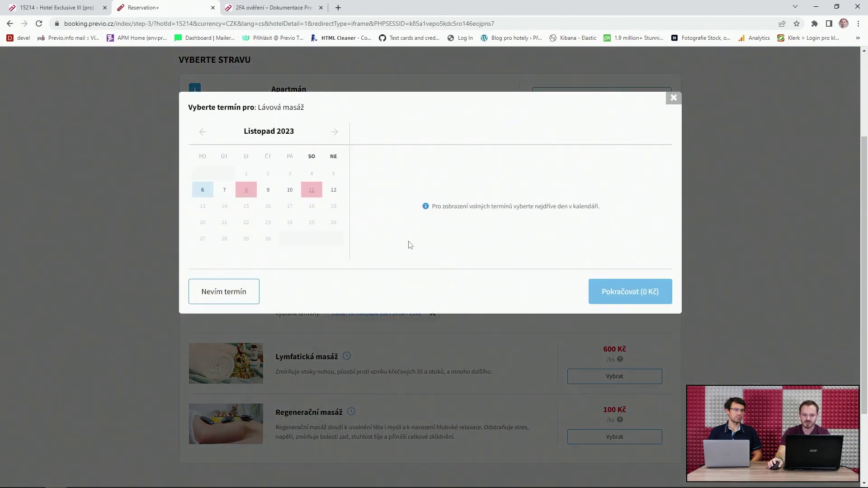
{"action": "left_click", "coordinate": [290, 194]}
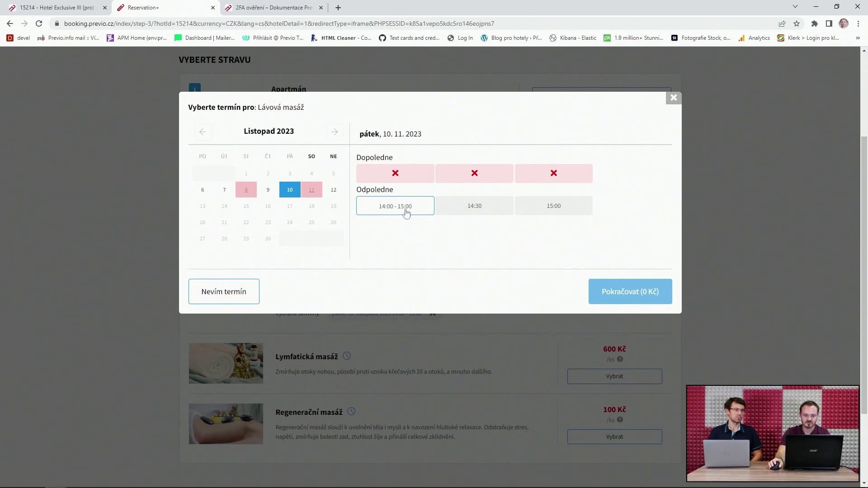
{"action": "left_click", "coordinate": [571, 210]}
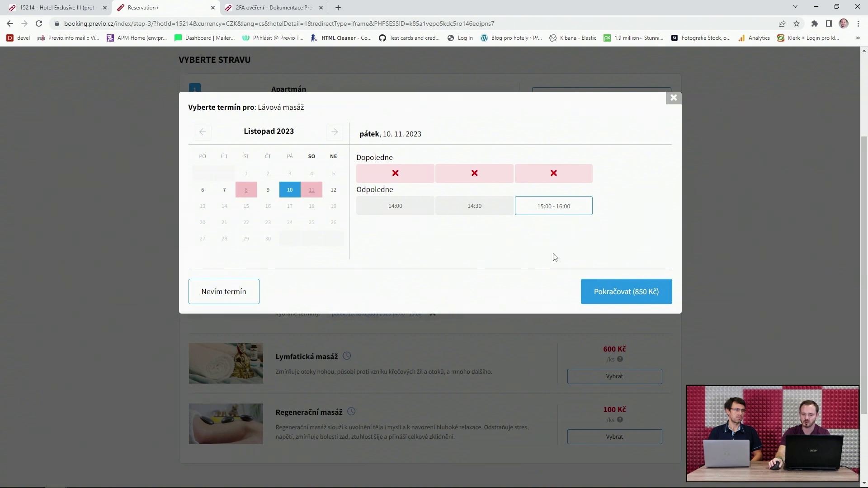
{"action": "left_click", "coordinate": [655, 297]}
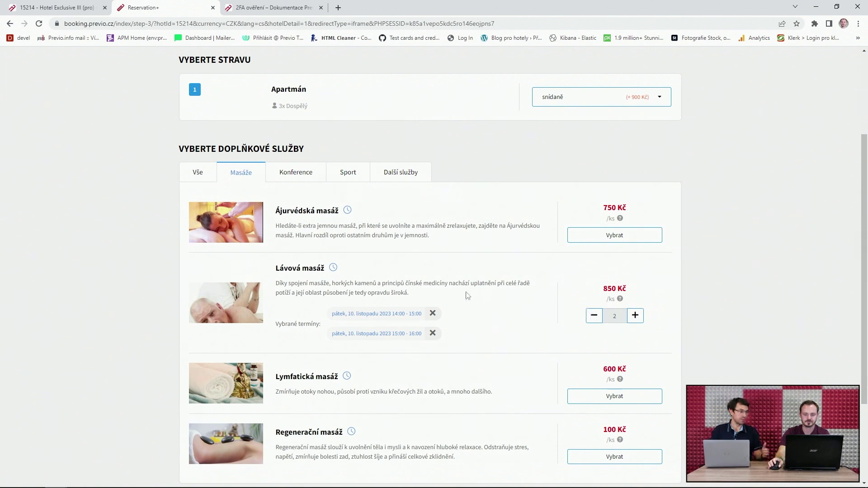
Add one Squashový trénink from the Sport category with an unknown date (Nevím termín).
{"action": "left_click", "coordinate": [346, 173]}
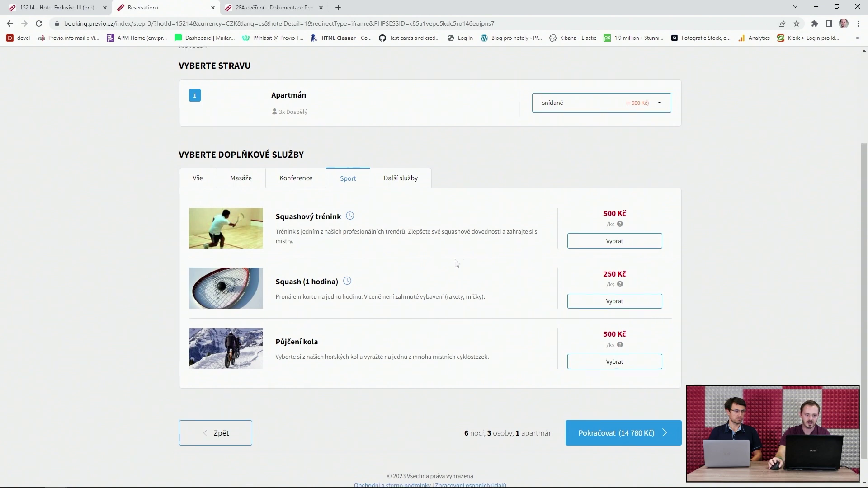
{"action": "scroll", "coordinate": [192, 136], "scroll_direction": "up", "scroll_amount": 2}
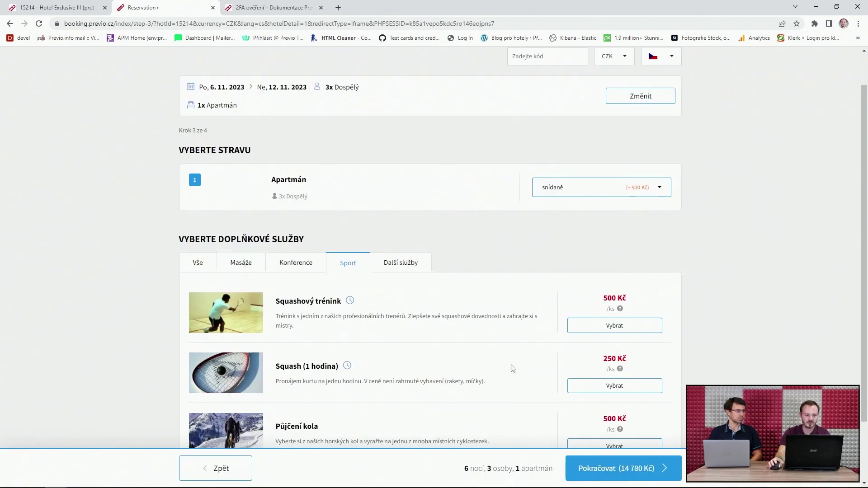
{"action": "scroll", "coordinate": [453, 332], "scroll_direction": "down", "scroll_amount": 1}
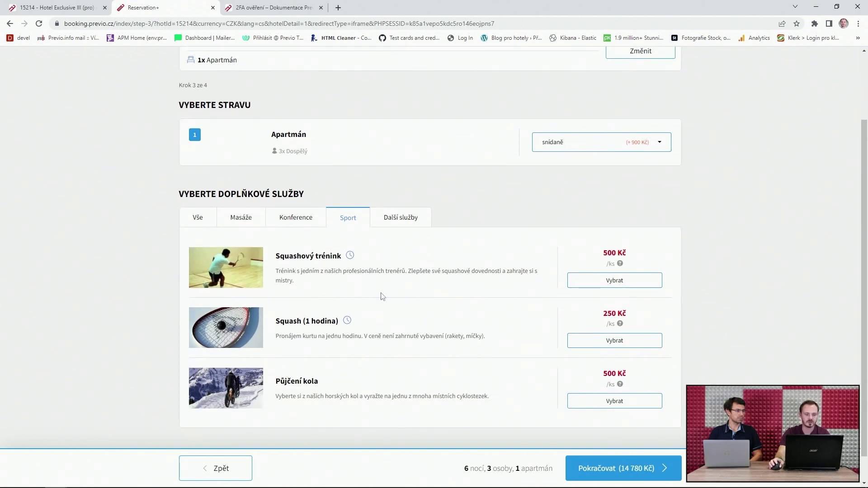
{"action": "scroll", "coordinate": [533, 312], "scroll_direction": "up", "scroll_amount": 1}
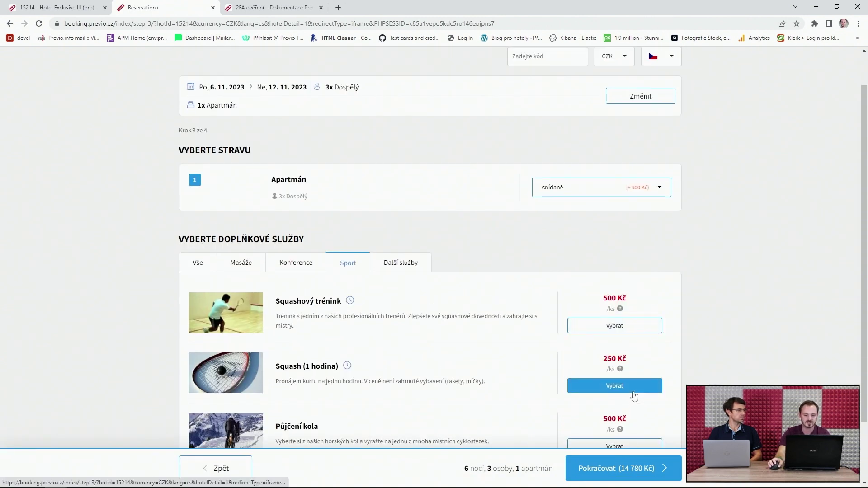
{"action": "left_click", "coordinate": [632, 334]}
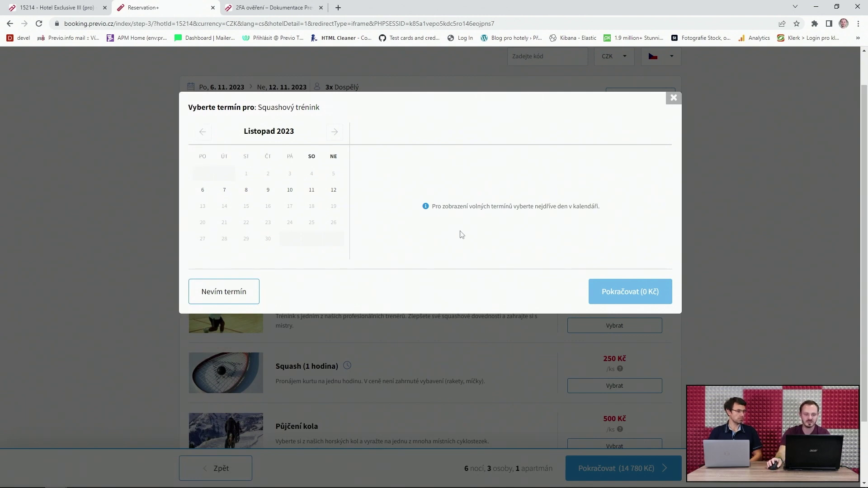
{"action": "left_click", "coordinate": [240, 301]}
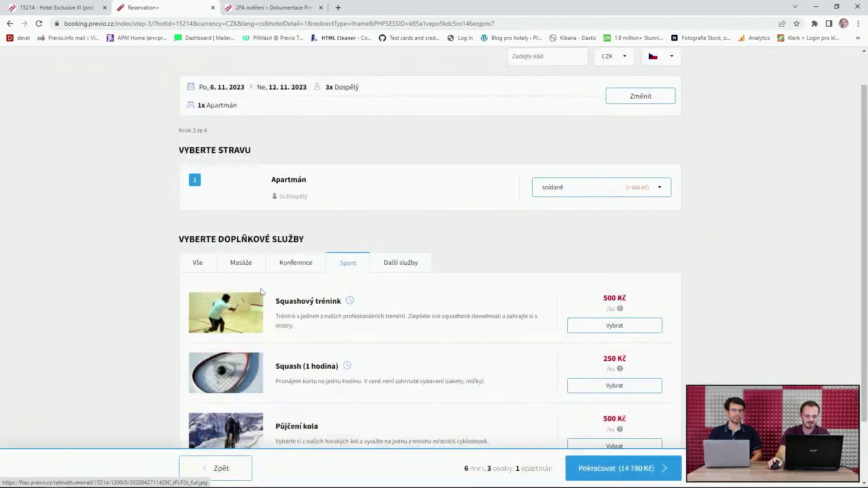
{"action": "scroll", "coordinate": [360, 316], "scroll_direction": "down", "scroll_amount": 1}
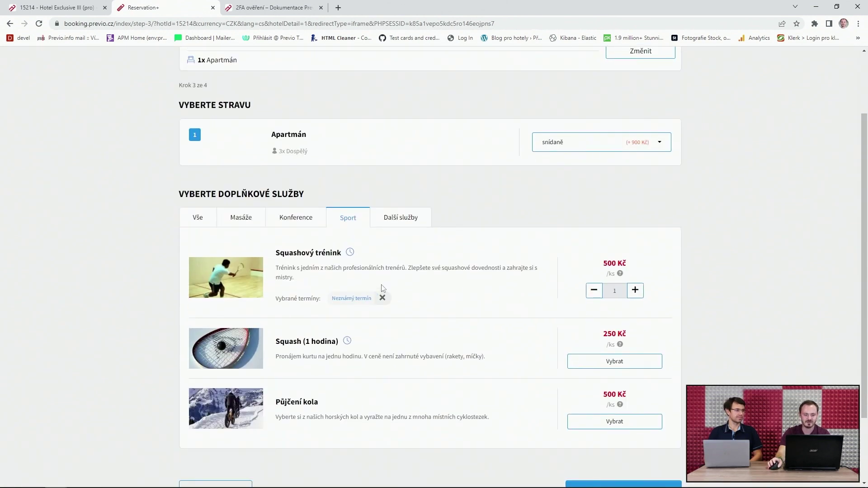
{"action": "scroll", "coordinate": [425, 266], "scroll_direction": "down", "scroll_amount": 1}
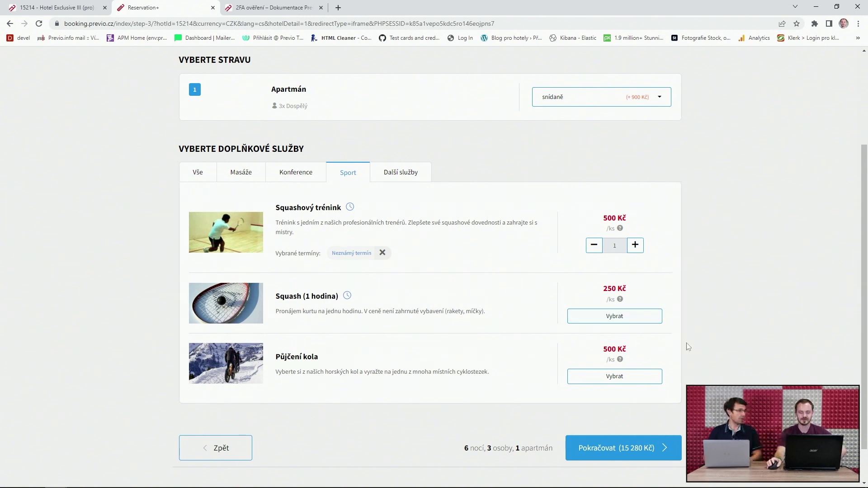
Continue to the final booking step, fill in the guest's contact details and agree to the business, cancellation and personal data terms.
{"action": "left_click", "coordinate": [651, 449]}
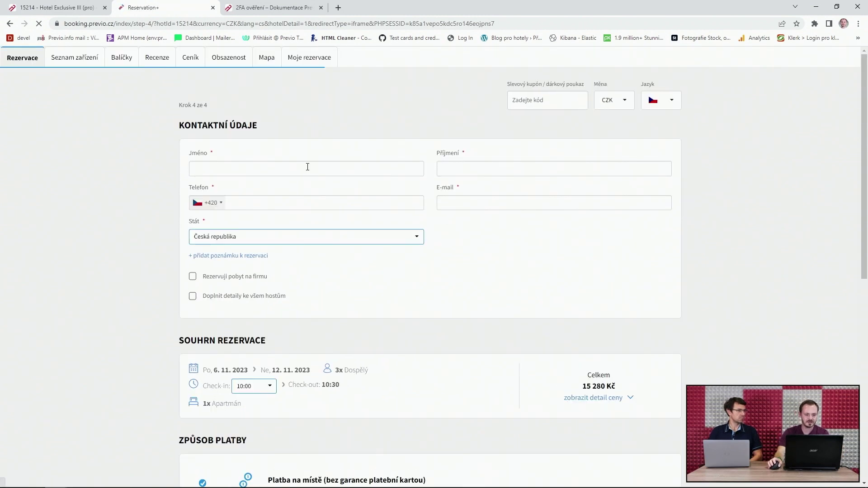
{"action": "left_click", "coordinate": [306, 167]}
{"action": "left_click", "coordinate": [276, 197]}
{"action": "scroll", "coordinate": [515, 244], "scroll_direction": "down", "scroll_amount": 7}
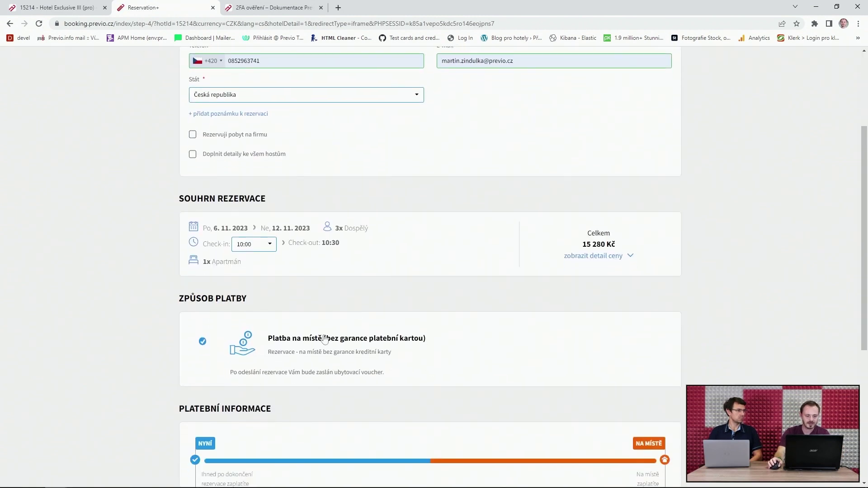
{"action": "left_click", "coordinate": [211, 378]}
Show the price detail with the booked services, review the payment information and complete the reservation with payment on site.
{"action": "left_click", "coordinate": [614, 82]}
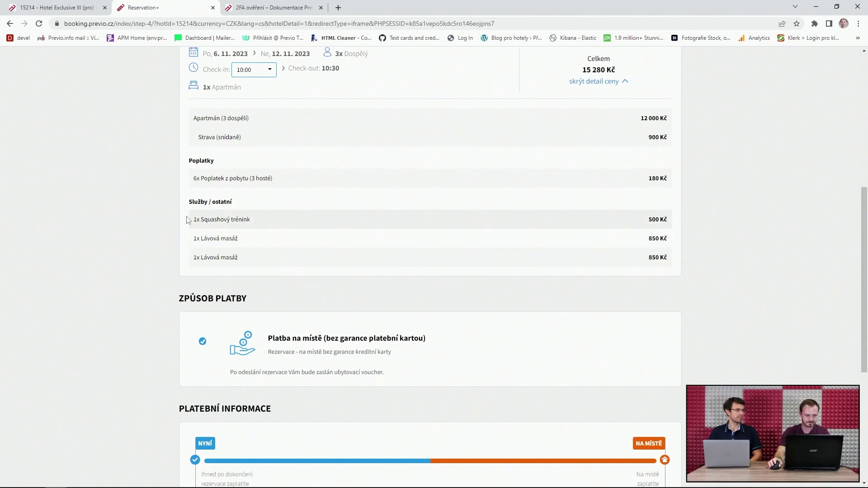
{"action": "scroll", "coordinate": [548, 307], "scroll_direction": "down", "scroll_amount": 6}
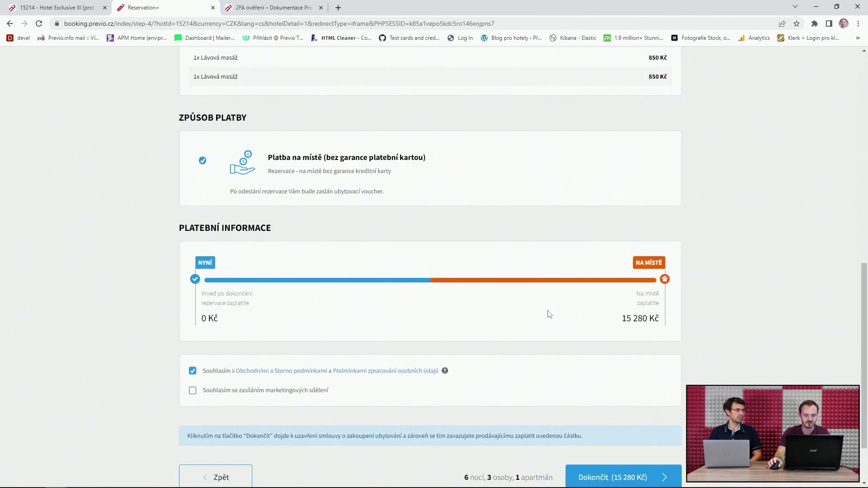
{"action": "scroll", "coordinate": [588, 301], "scroll_direction": "up", "scroll_amount": 12}
{"action": "scroll", "coordinate": [581, 304], "scroll_direction": "down", "scroll_amount": 4}
{"action": "scroll", "coordinate": [585, 306], "scroll_direction": "down", "scroll_amount": 8}
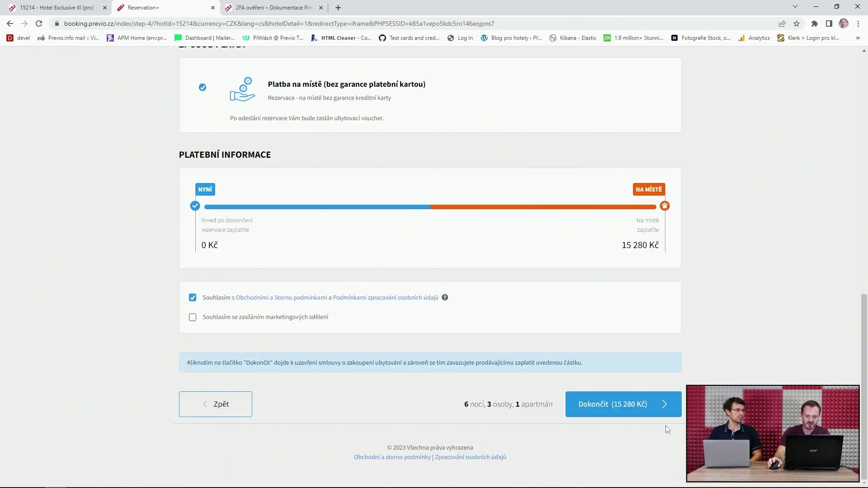
{"action": "left_click", "coordinate": [652, 410]}
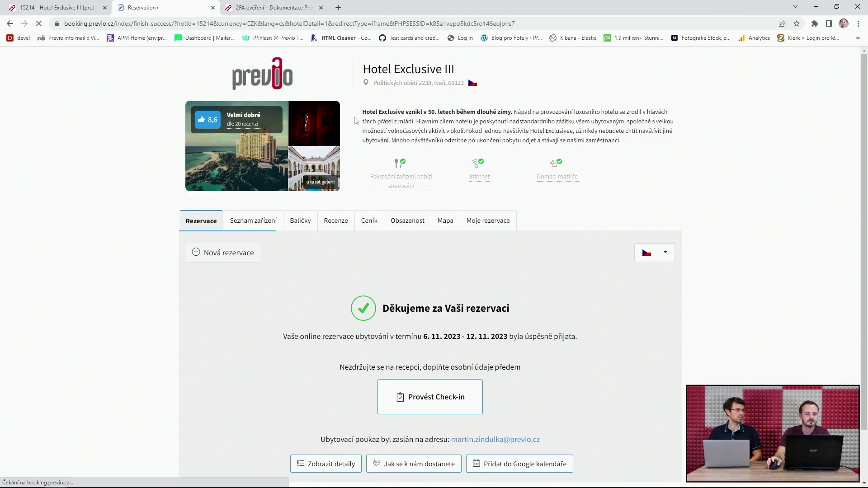
Switch to the Previo administration and open the reservation calendar.
{"action": "key", "text": "ctrl+1"}
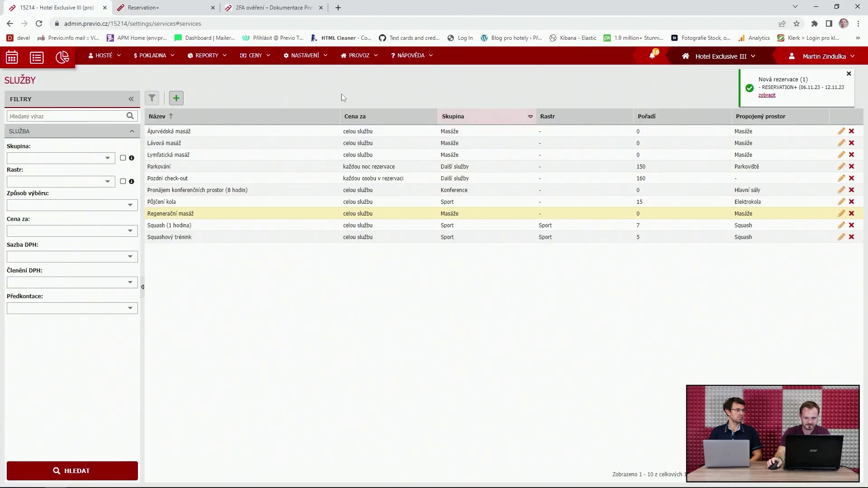
{"action": "left_click", "coordinate": [12, 57]}
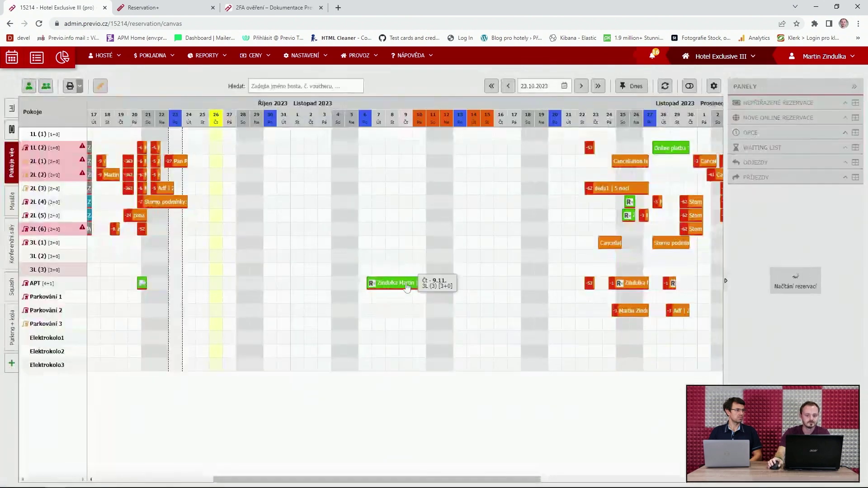
Open the November apartment group reservation from the calendar and show its account.
{"action": "mouse_move", "coordinate": [406, 285]}
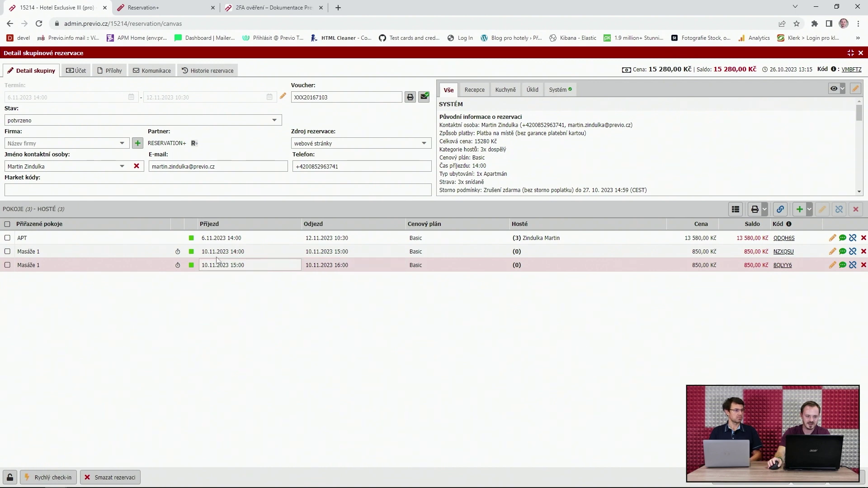
{"action": "left_click", "coordinate": [79, 71]}
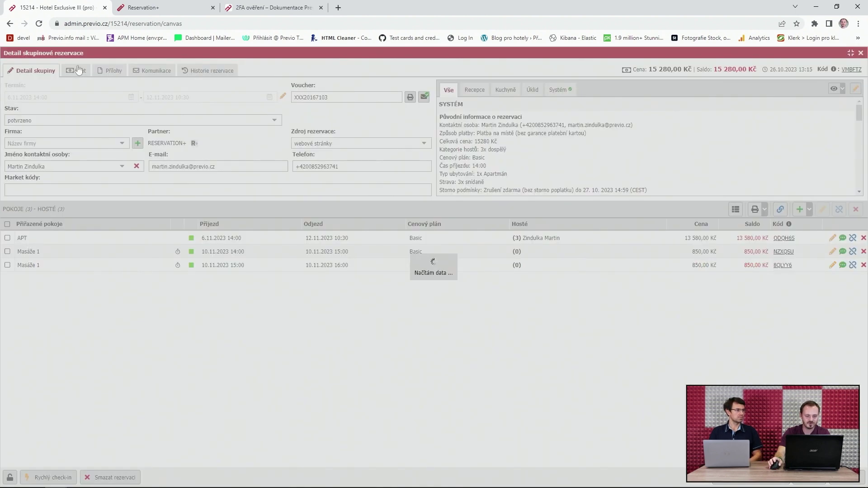
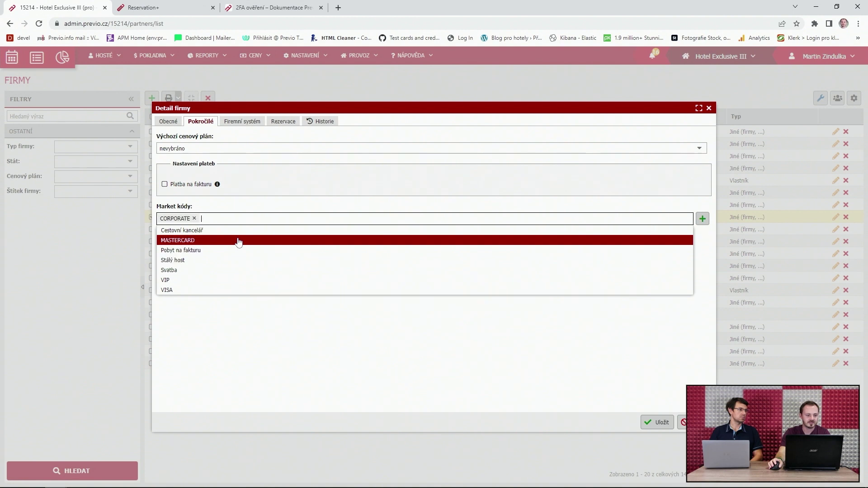
Add the VIP market code to the company BANANAS SNOW RIDERS S.C. and save the company details.
{"action": "left_click", "coordinate": [238, 281]}
{"action": "left_click", "coordinate": [267, 330]}
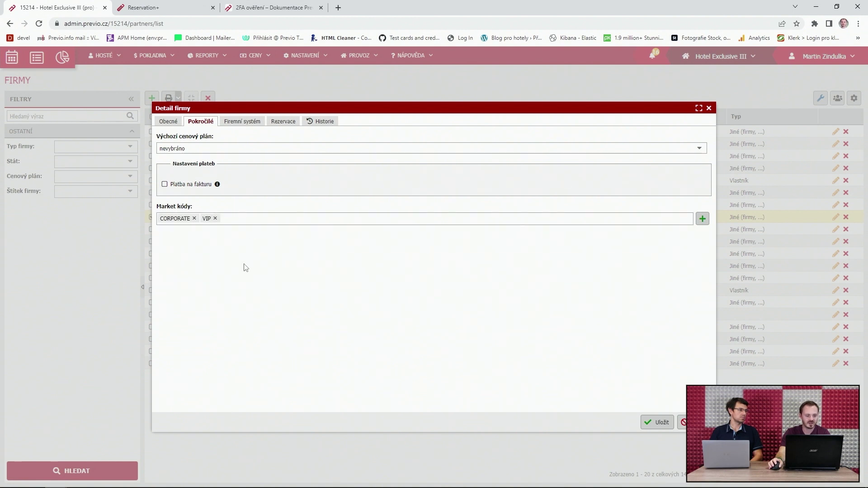
{"action": "left_click", "coordinate": [653, 421]}
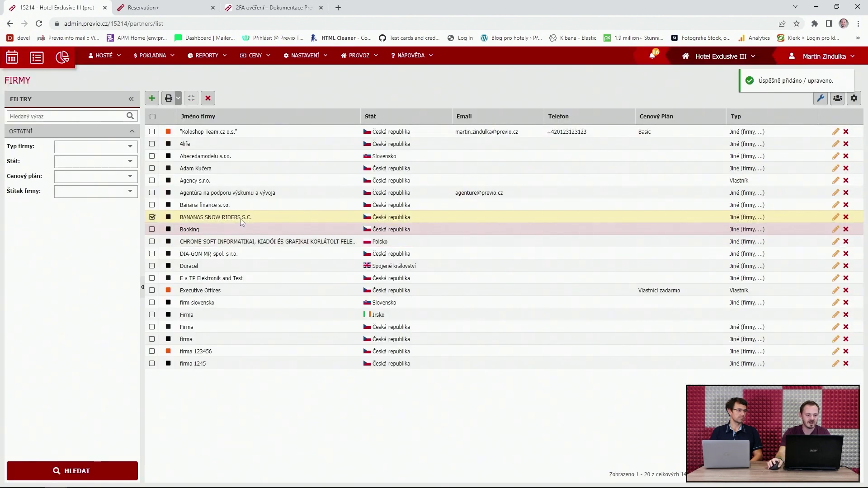
Create a reservation in room 2L (4) for 2.11.2023 to 6.11.2023, assign the company BANANAS SNOW RIDERS S.C. and save it.
{"action": "left_click", "coordinate": [12, 58]}
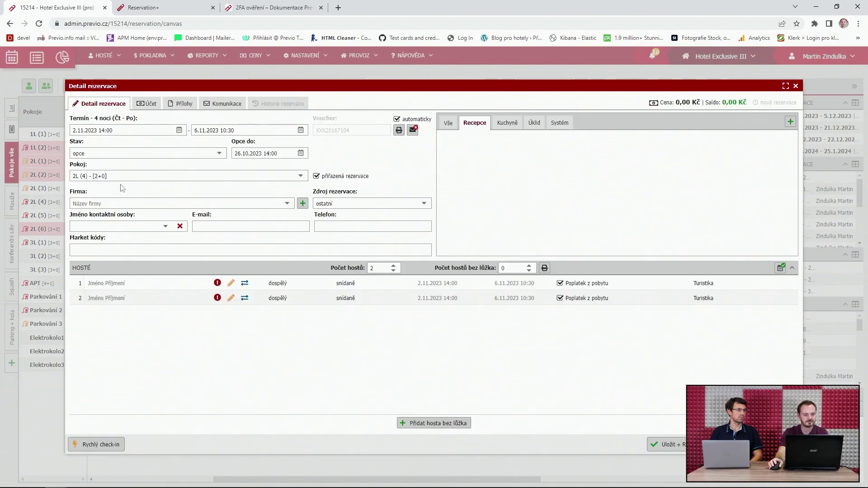
{"action": "left_click", "coordinate": [123, 204]}
{"action": "type", "text": "bana"}
{"action": "left_click", "coordinate": [131, 226]}
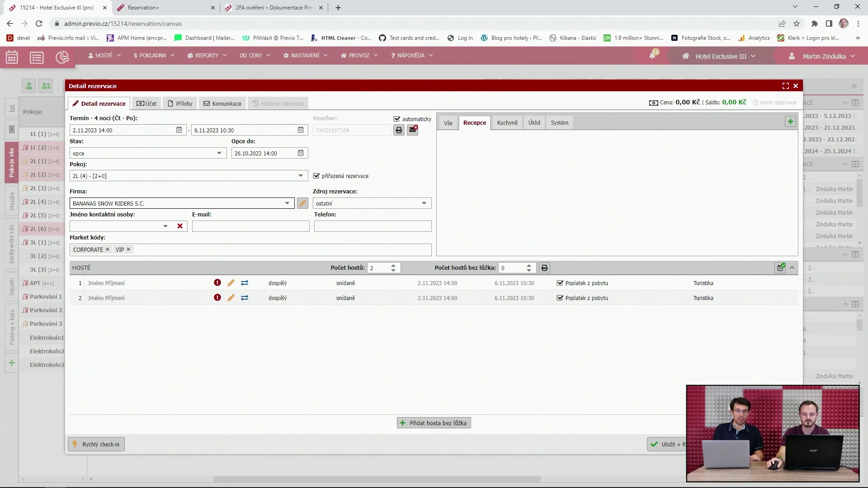
{"action": "left_click", "coordinate": [667, 444]}
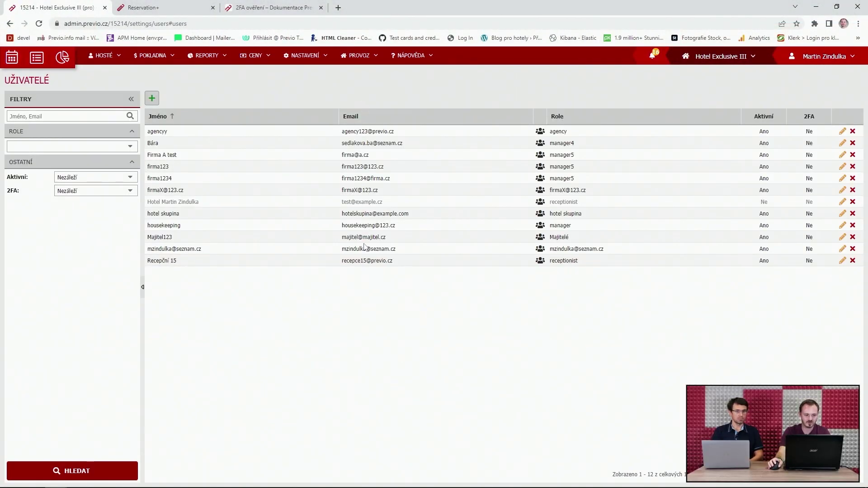
{"action": "double_click", "coordinate": [403, 261]}
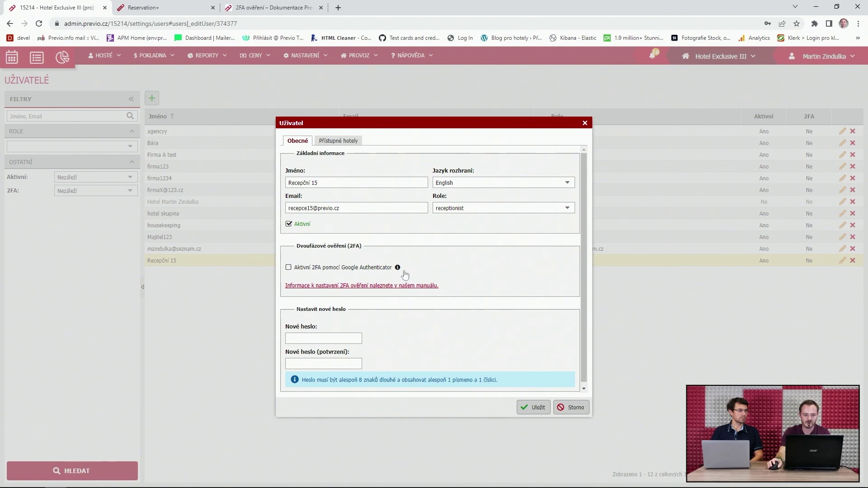
{"action": "mouse_move", "coordinate": [399, 270]}
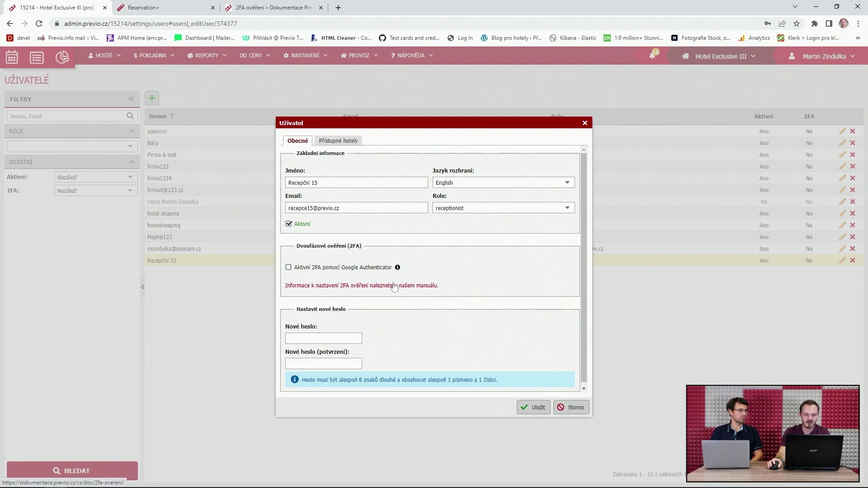
{"action": "left_click", "coordinate": [358, 269]}
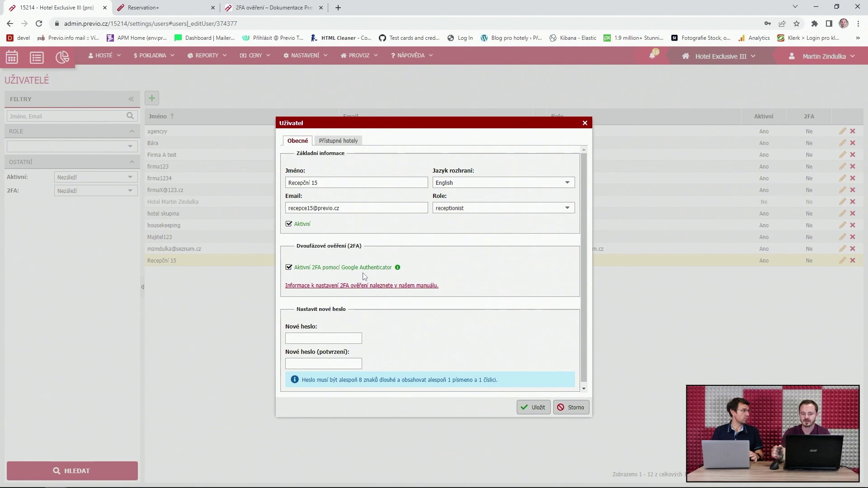
{"action": "left_click", "coordinate": [576, 409]}
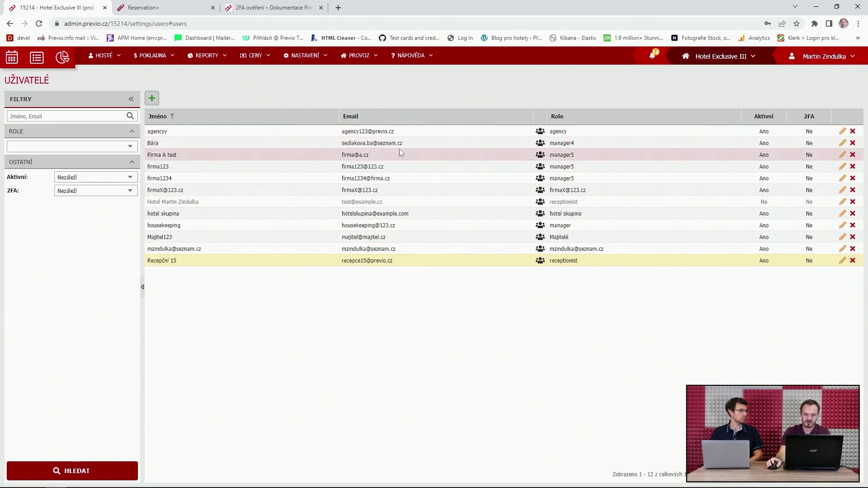
Activate two-factor verification with Google Authenticator for the user Recepční 15 and save the user.
{"action": "double_click", "coordinate": [413, 262]}
{"action": "left_click", "coordinate": [356, 270]}
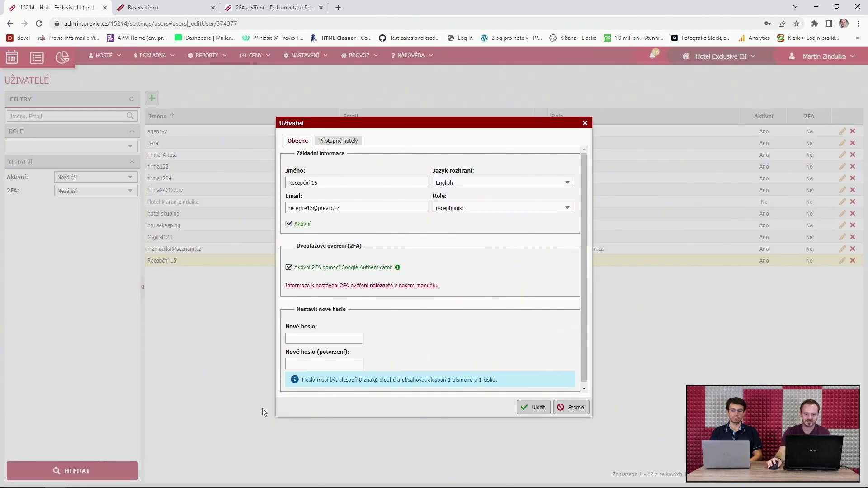
{"action": "left_click", "coordinate": [533, 408]}
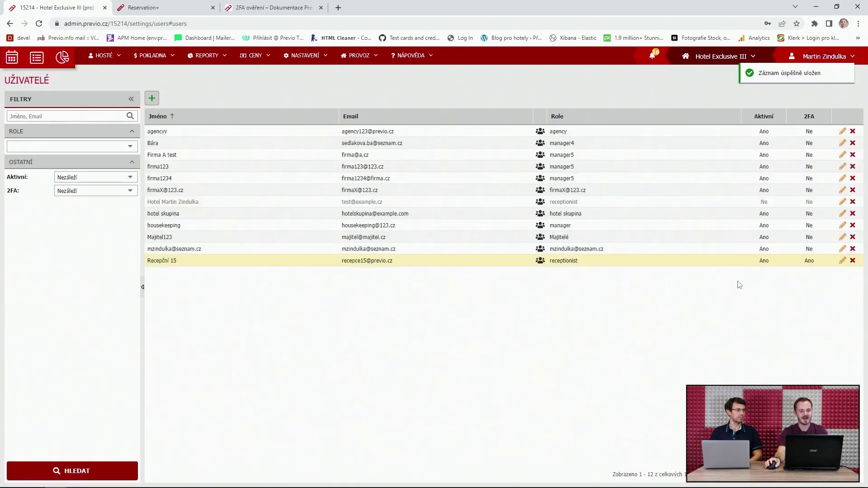
Switch to the incognito browser window and log in to the reception account by entering its password.
{"action": "key", "text": "alt+Tab"}
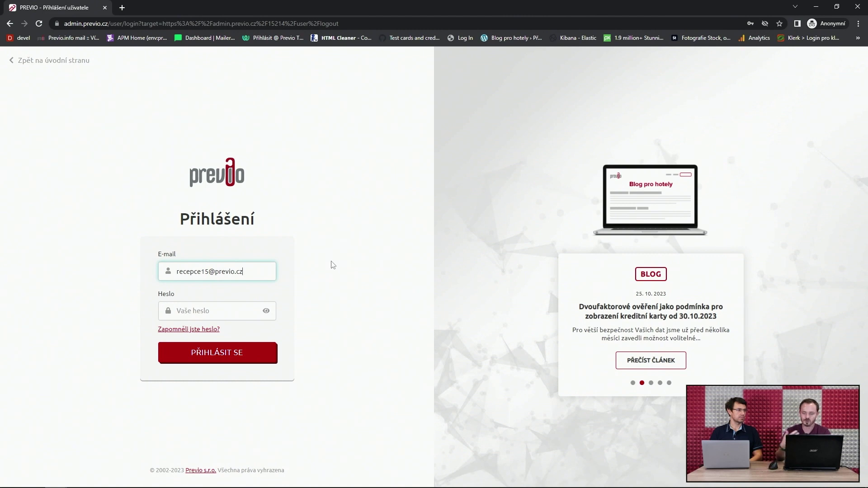
{"action": "left_click", "coordinate": [229, 309]}
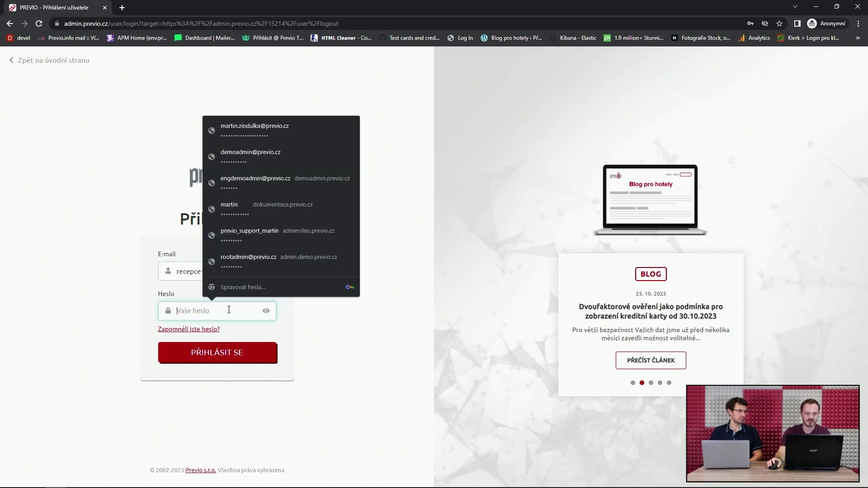
{"action": "type", "text": "•••••"}
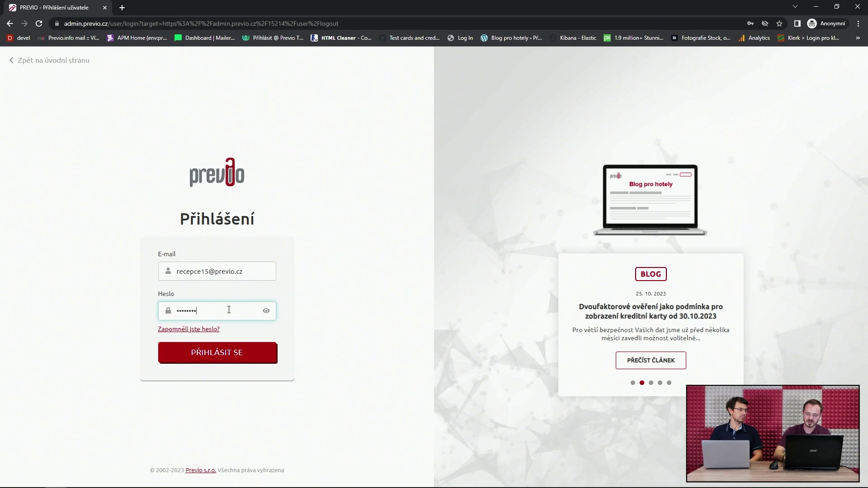
{"action": "type", "text": "•"}
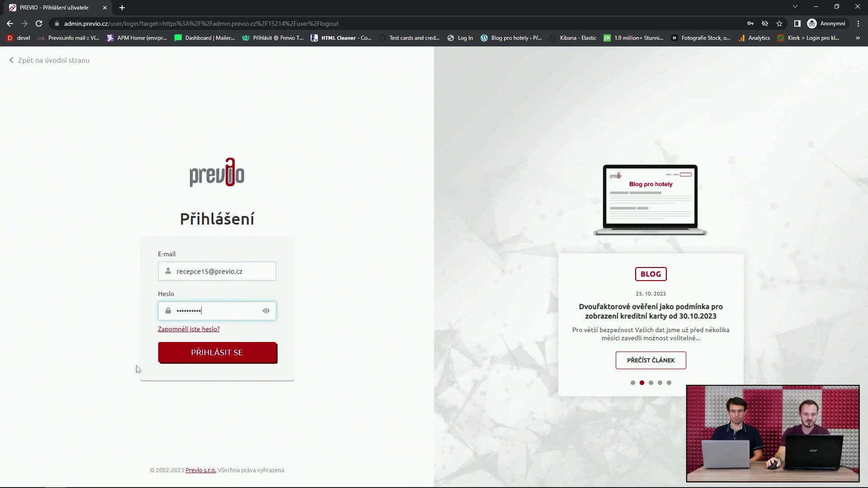
{"action": "left_click", "coordinate": [257, 362]}
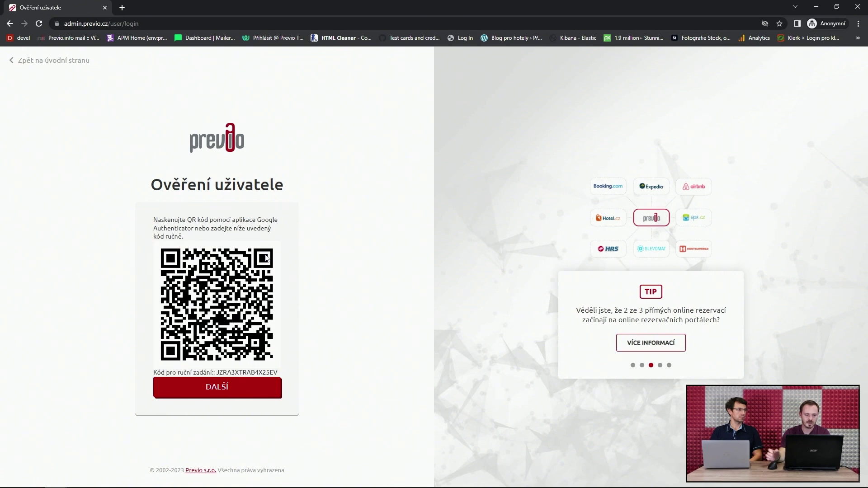
Highlight the manual setup key below the QR code and continue to the Google Authenticator code entry.
{"action": "left_click_drag", "start_coordinate": [217, 371], "coordinate": [306, 366]}
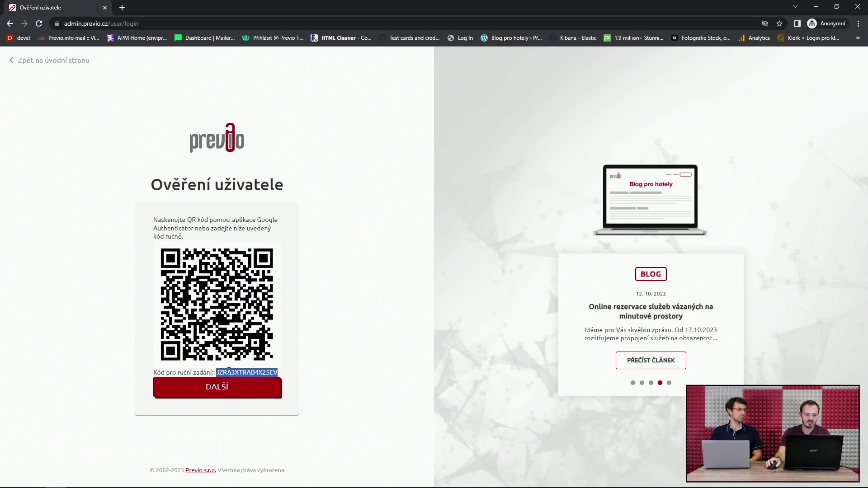
{"action": "left_click", "coordinate": [289, 373]}
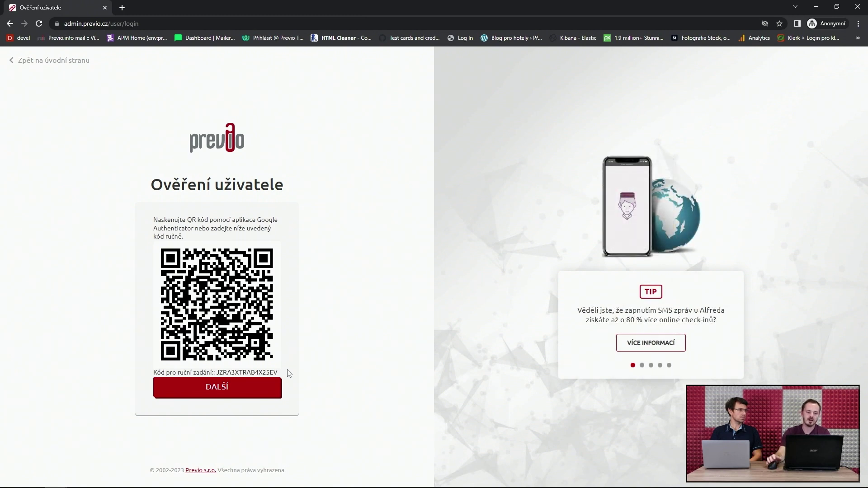
{"action": "left_click", "coordinate": [249, 391]}
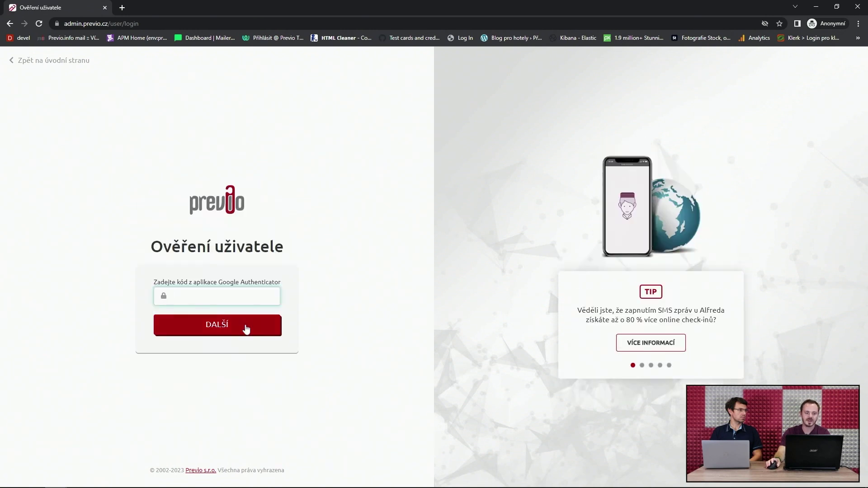
{"action": "left_click", "coordinate": [247, 295]}
{"action": "left_click", "coordinate": [320, 284]}
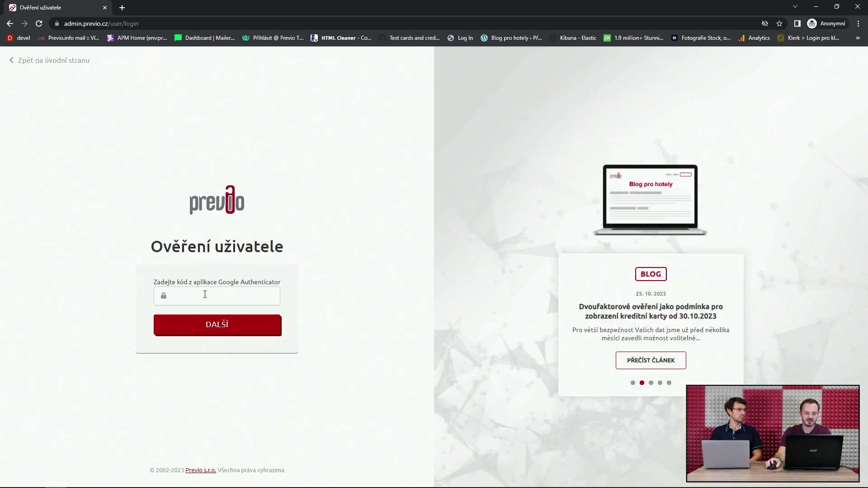
{"action": "left_click", "coordinate": [205, 295]}
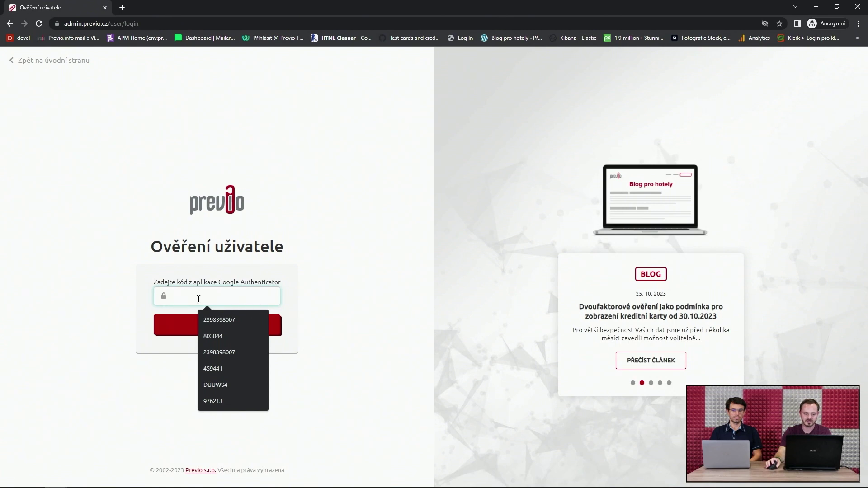
{"action": "left_click", "coordinate": [401, 299]}
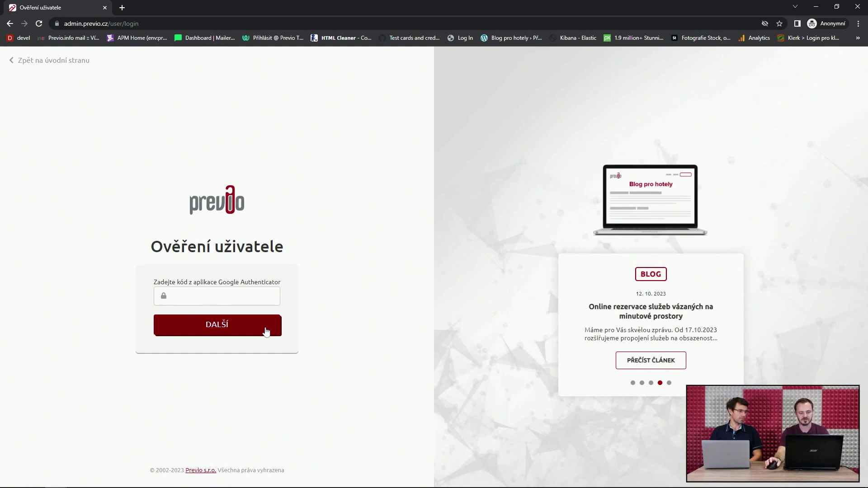
Switch to the 2FA documentation page and review the instructions for pairing Google Authenticator and entering its six-digit code.
{"action": "key", "text": "alt+Tab"}
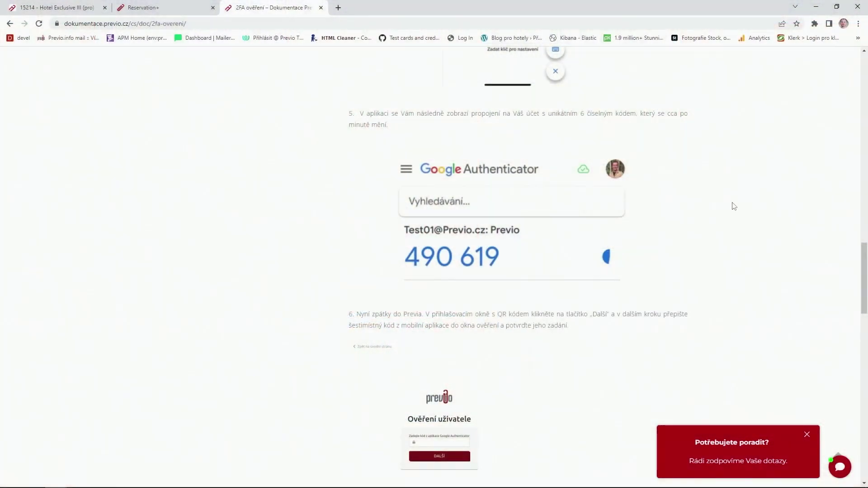
{"action": "scroll", "coordinate": [732, 204], "scroll_direction": "down", "scroll_amount": 1}
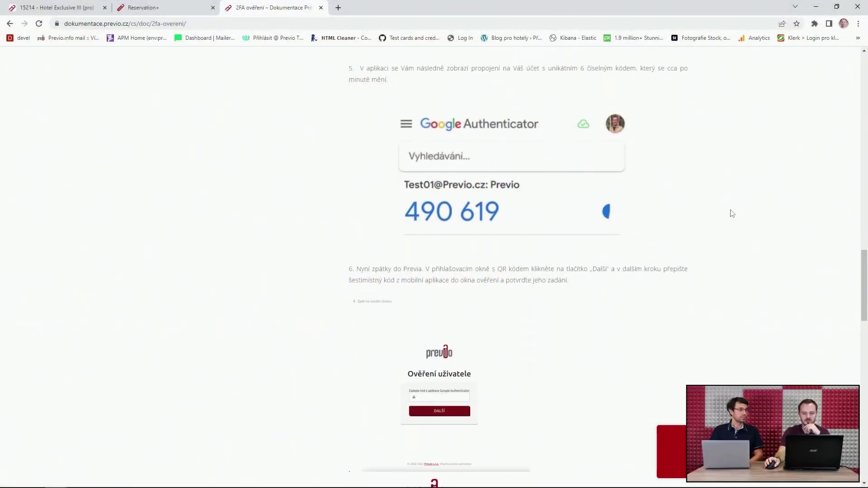
{"action": "scroll", "coordinate": [732, 207], "scroll_direction": "up", "scroll_amount": 6}
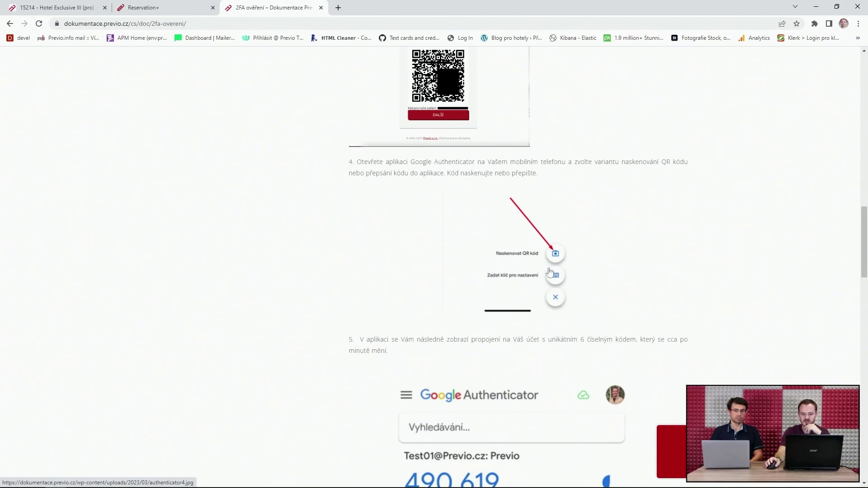
{"action": "scroll", "coordinate": [560, 272], "scroll_direction": "down", "scroll_amount": 2}
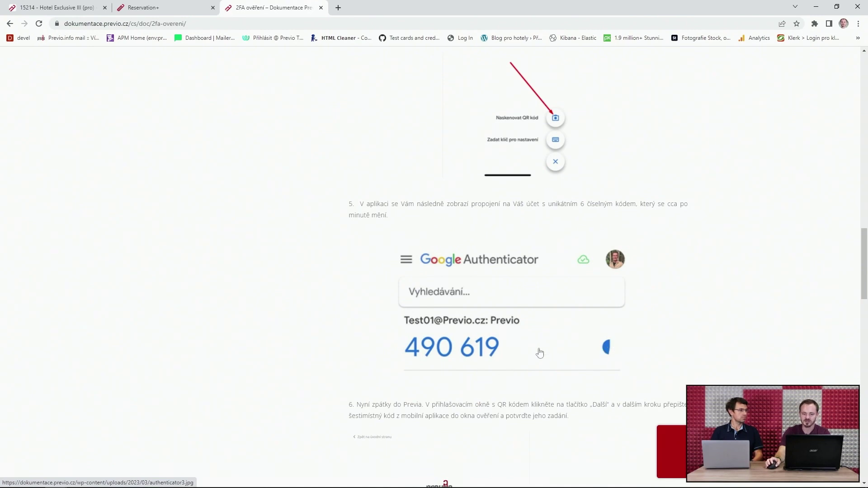
{"action": "scroll", "coordinate": [611, 359], "scroll_direction": "down", "scroll_amount": 5}
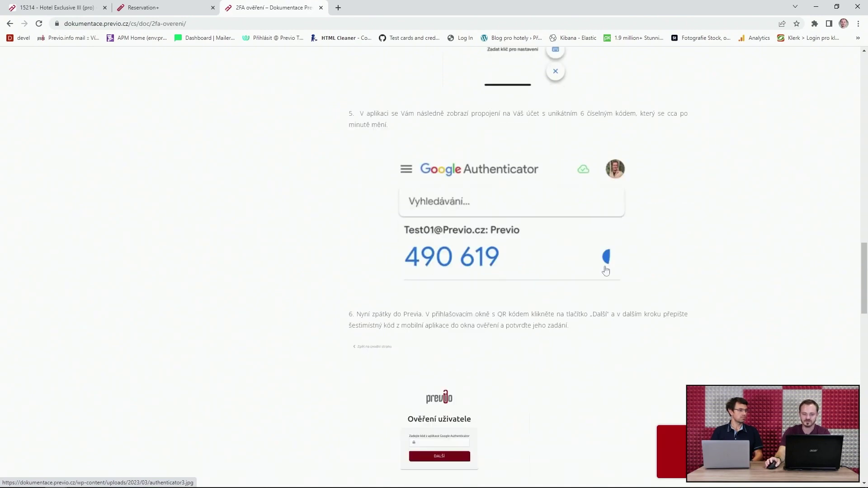
{"action": "scroll", "coordinate": [613, 226], "scroll_direction": "down", "scroll_amount": 2}
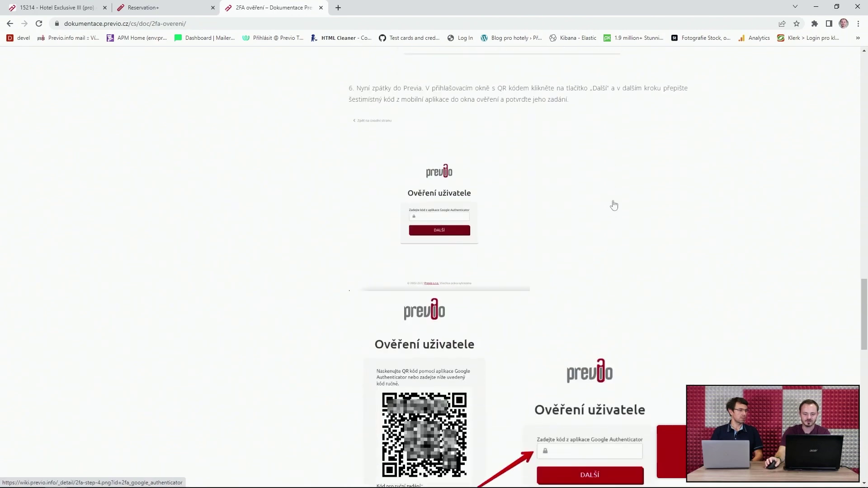
{"action": "scroll", "coordinate": [614, 199], "scroll_direction": "up", "scroll_amount": 1}
{"action": "scroll", "coordinate": [609, 202], "scroll_direction": "down", "scroll_amount": 2}
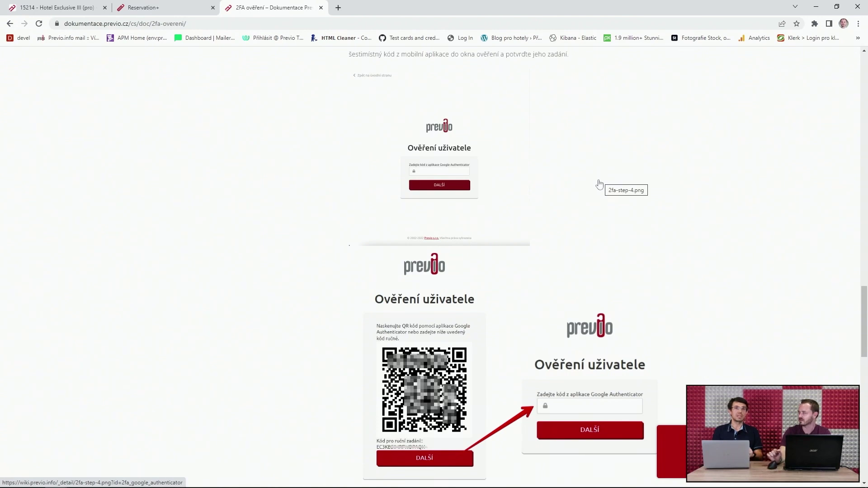
{"action": "scroll", "coordinate": [599, 184], "scroll_direction": "down", "scroll_amount": 3}
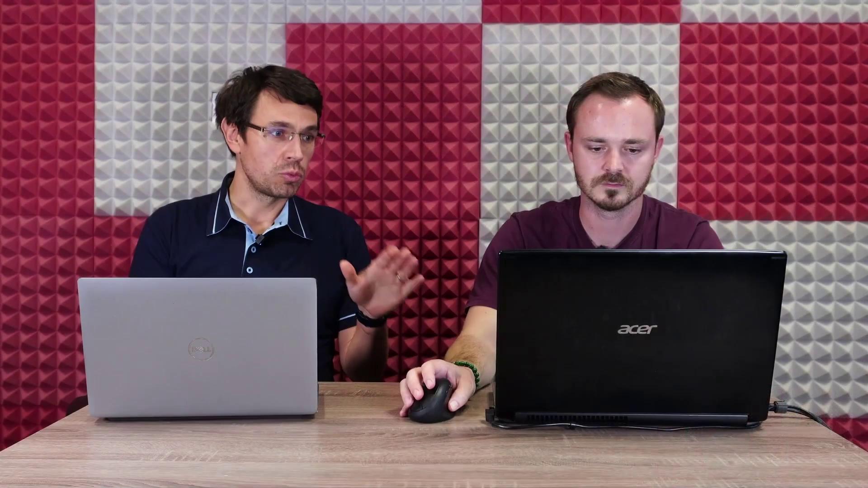